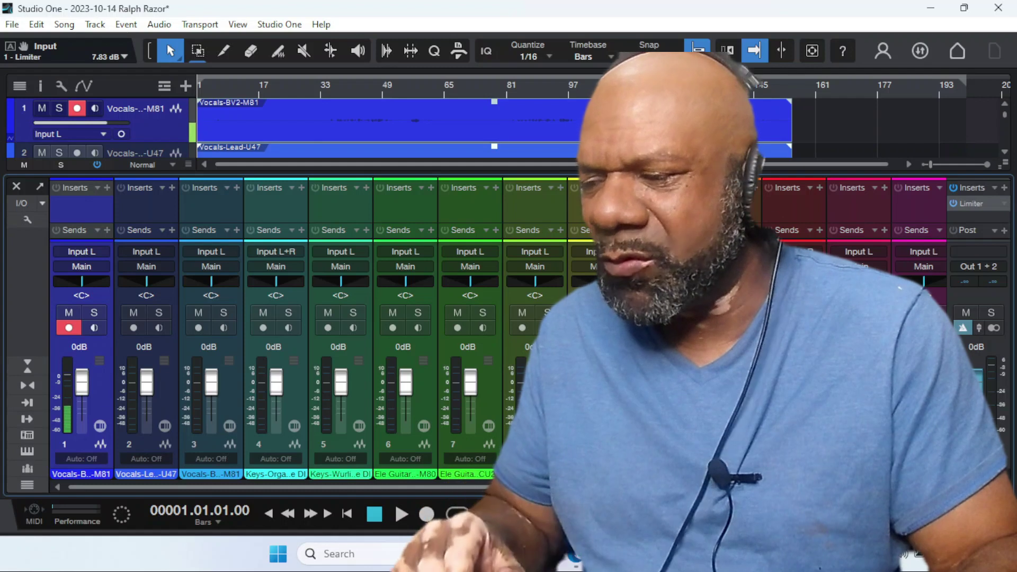
# - Play the song and move playback ahead to bar 17 and on to bar 32 to listen to the mix
pyautogui.press('space')
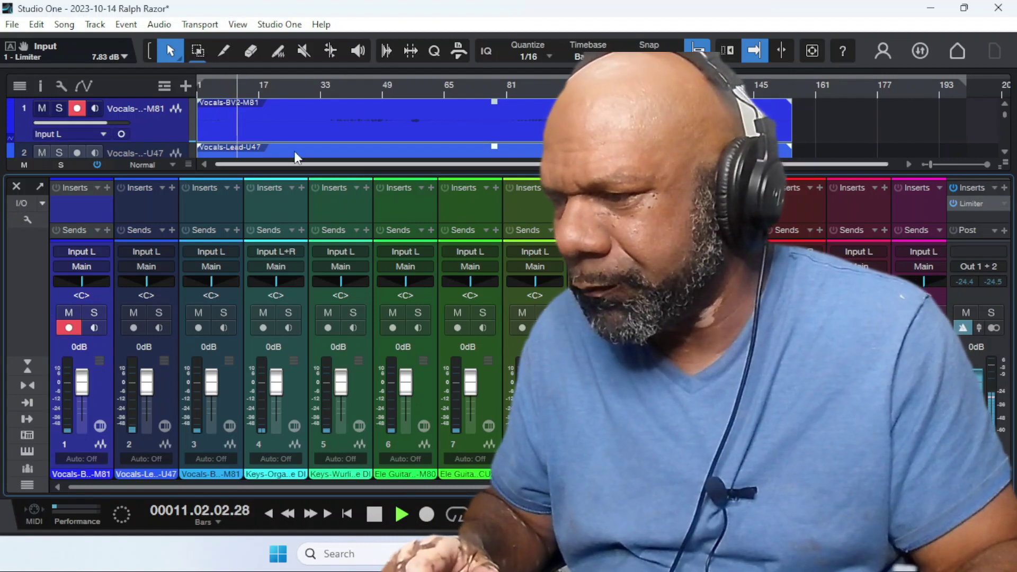
pyautogui.click(249, 88)
pyautogui.click(260, 88)
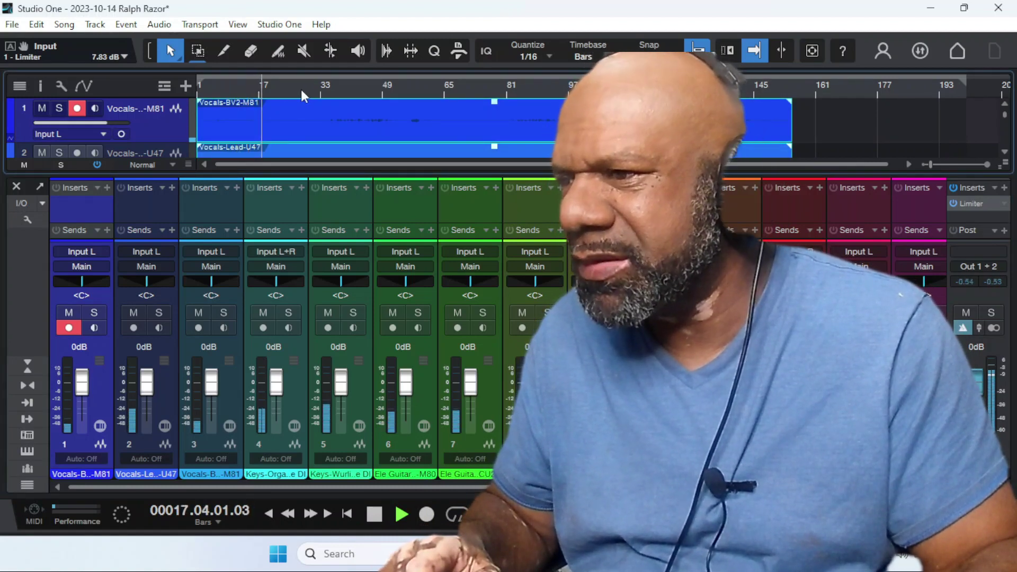
pyautogui.click(317, 90)
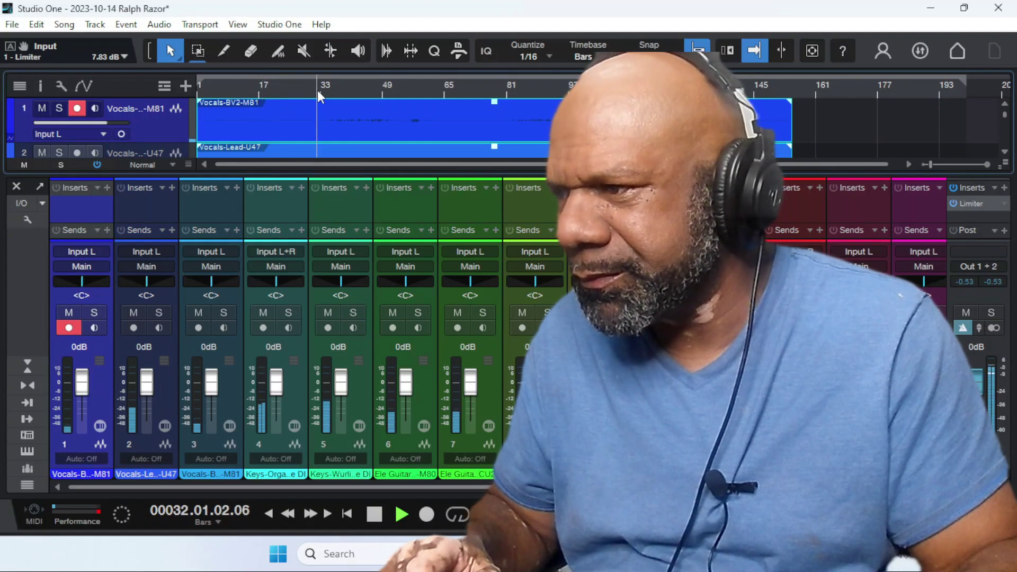
# - Select the Vocals-Lead-U47 channel and briefly solo it during playback to hear the lead vocal alone
pyautogui.scroll(-1, 271, 122)
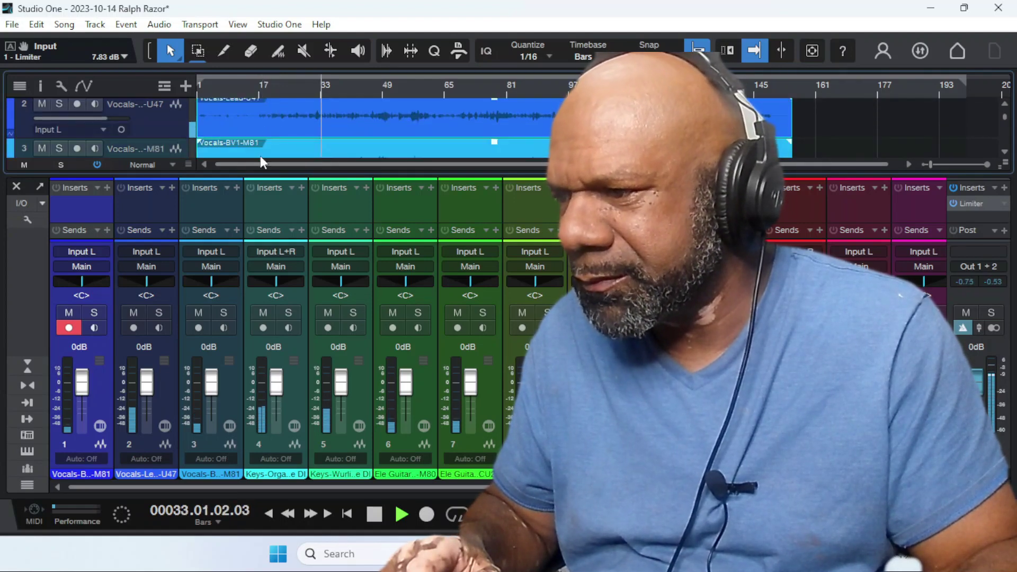
pyautogui.click(155, 304)
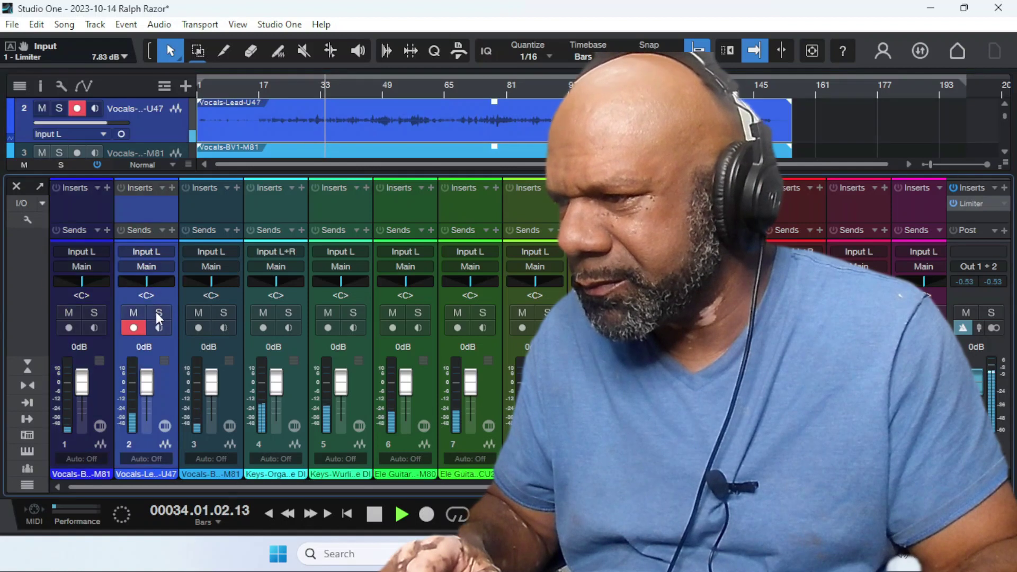
pyautogui.click(158, 313)
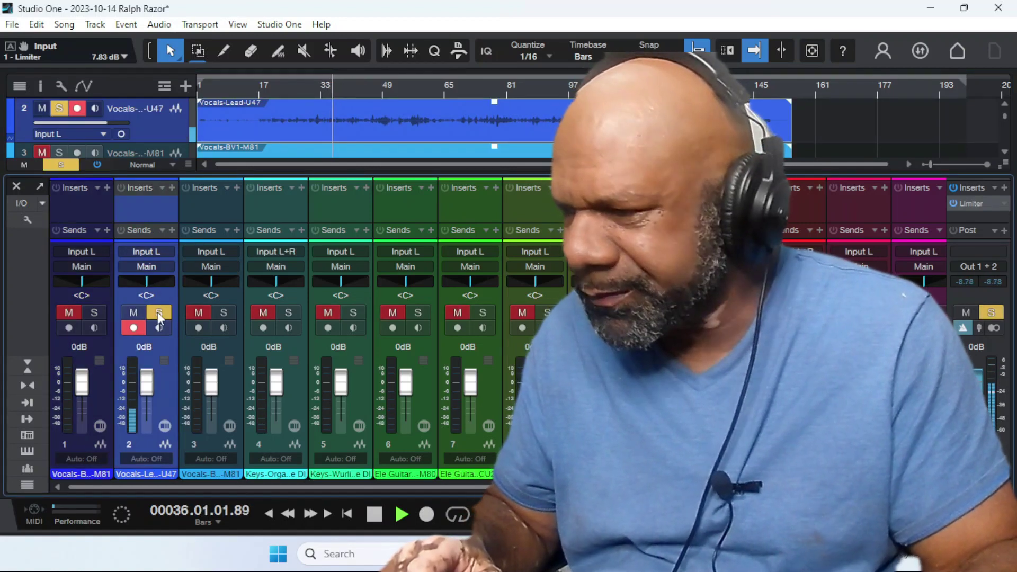
pyautogui.click(157, 313)
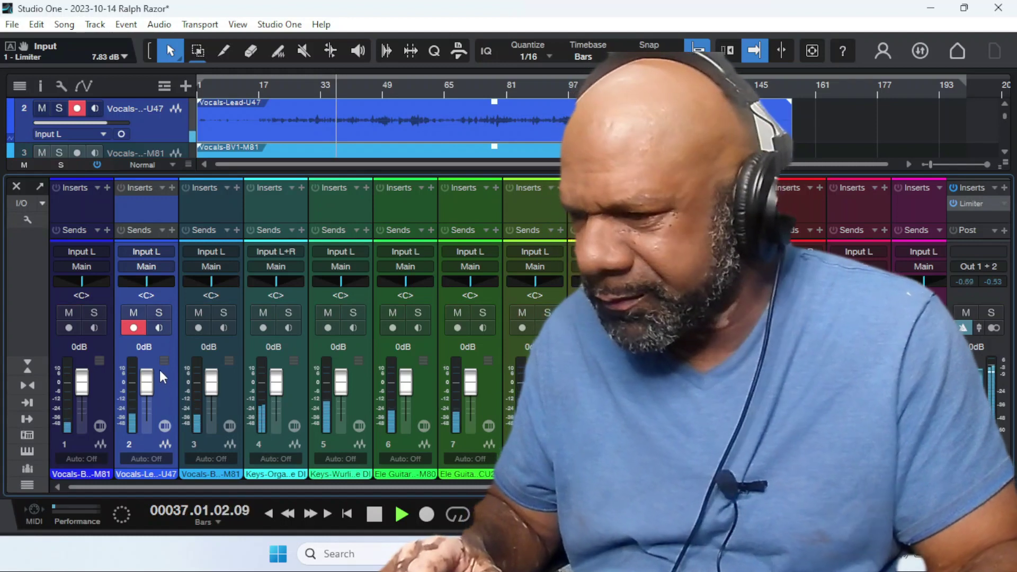
# - Audition the Vocals-BV1-M81 and Vocals-BV2-M81 backing vocals one at a time in solo, and stop playback
pyautogui.hscroll(3, 498, 328)
pyautogui.hscroll(-3, 498, 328)
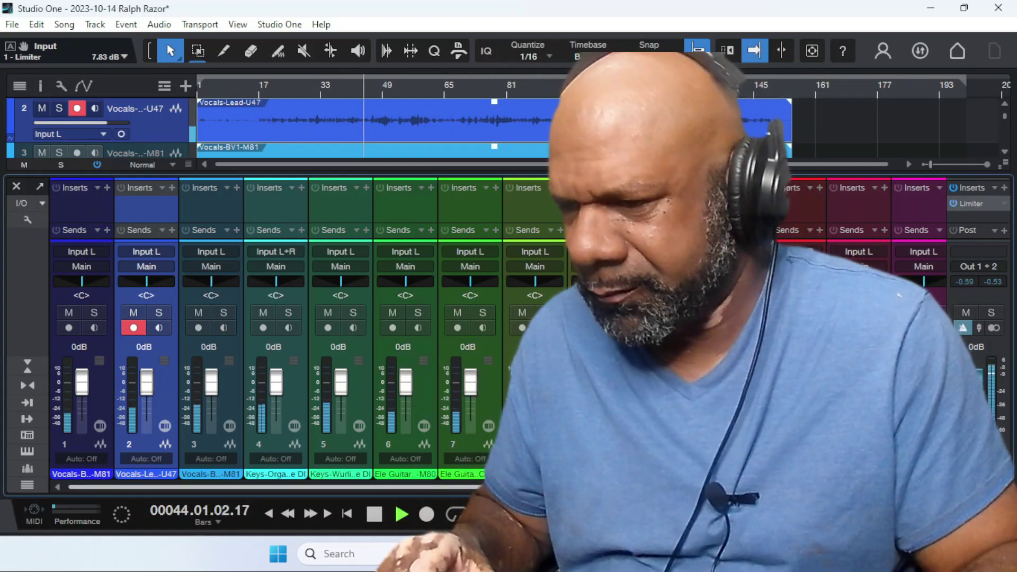
pyautogui.moveTo(625, 487); pyautogui.dragTo(741, 487)
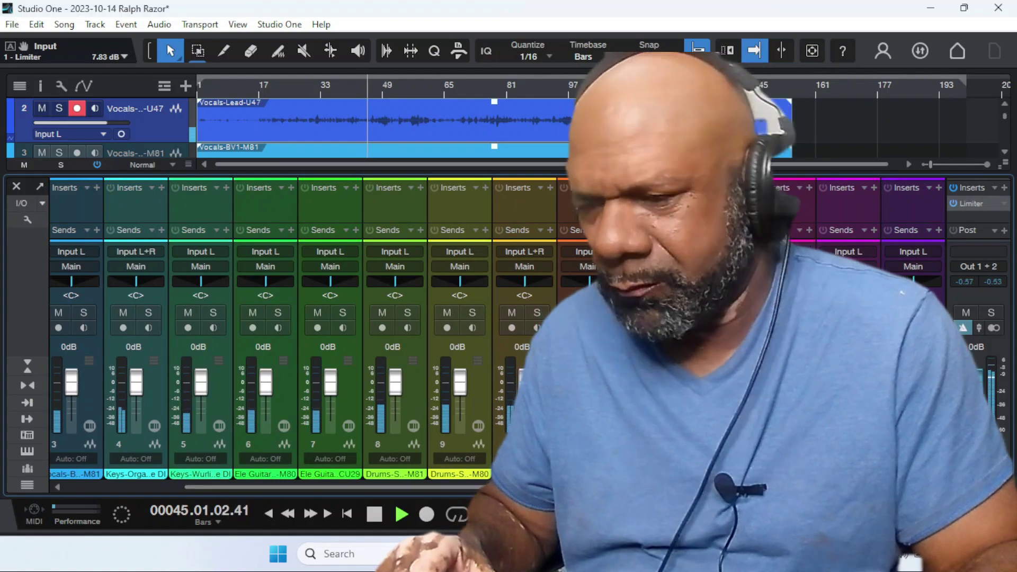
pyautogui.moveTo(742, 487); pyautogui.dragTo(625, 487)
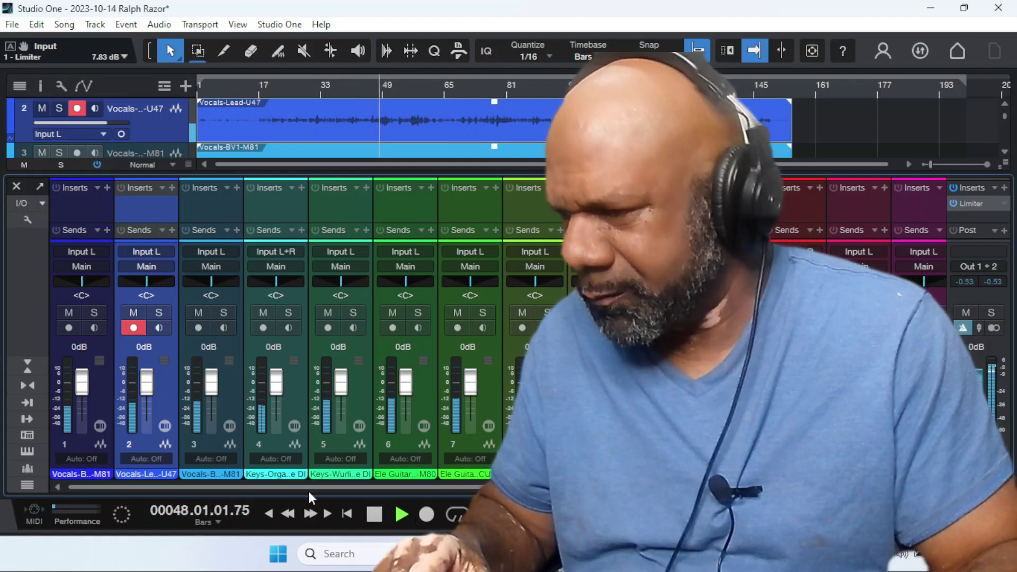
pyautogui.click(226, 312)
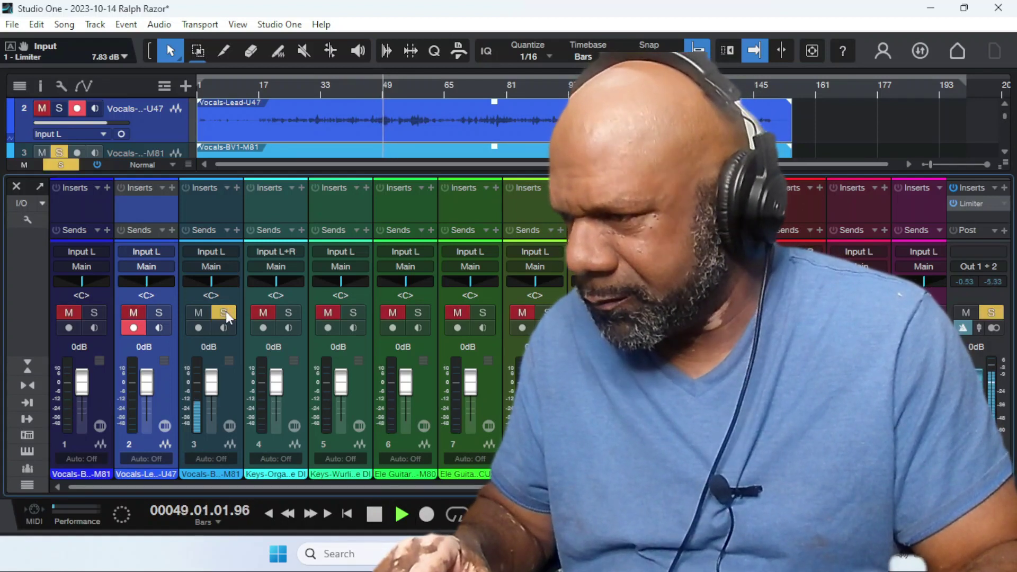
pyautogui.click(225, 312)
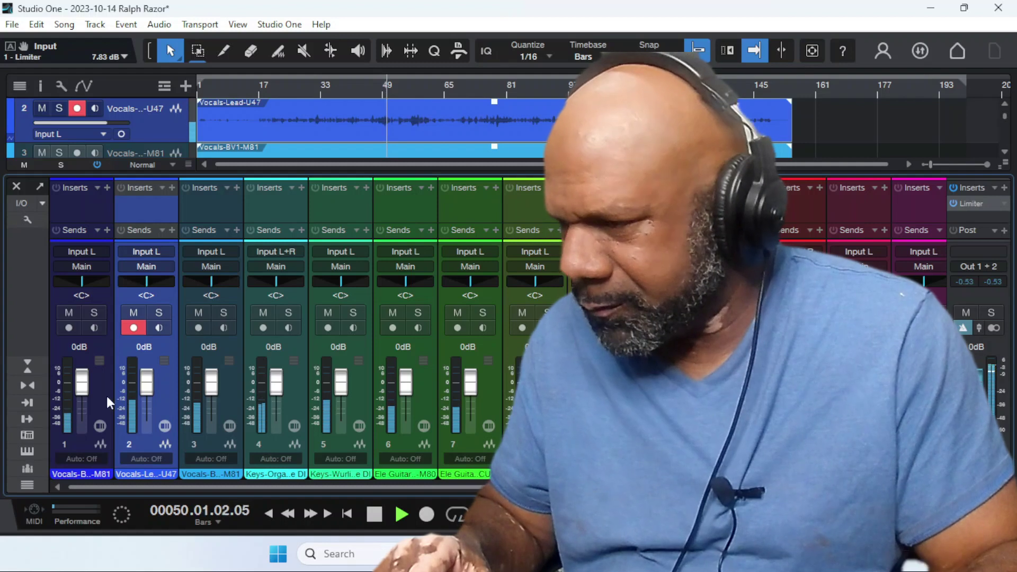
pyautogui.click(95, 314)
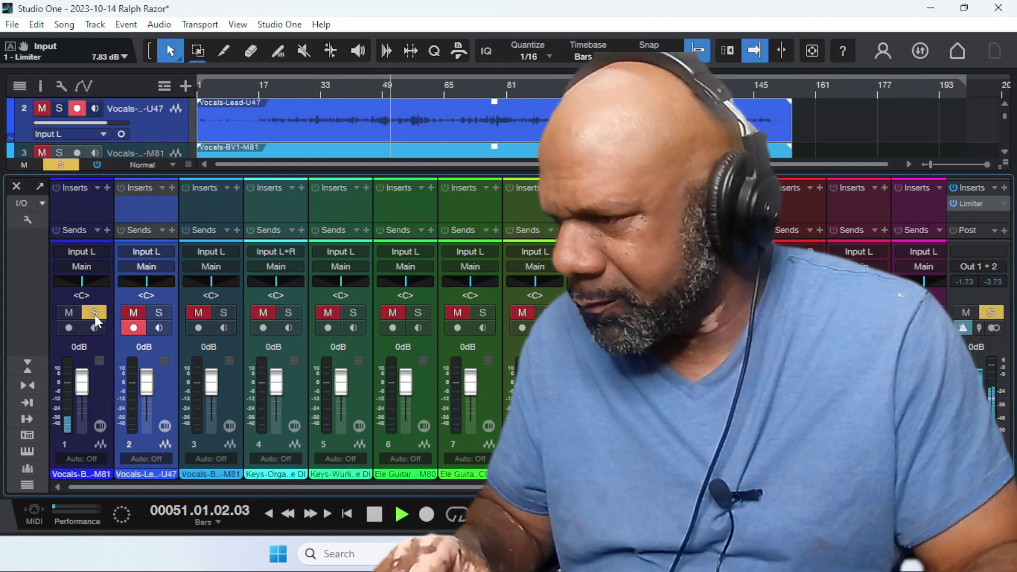
pyautogui.click(94, 316)
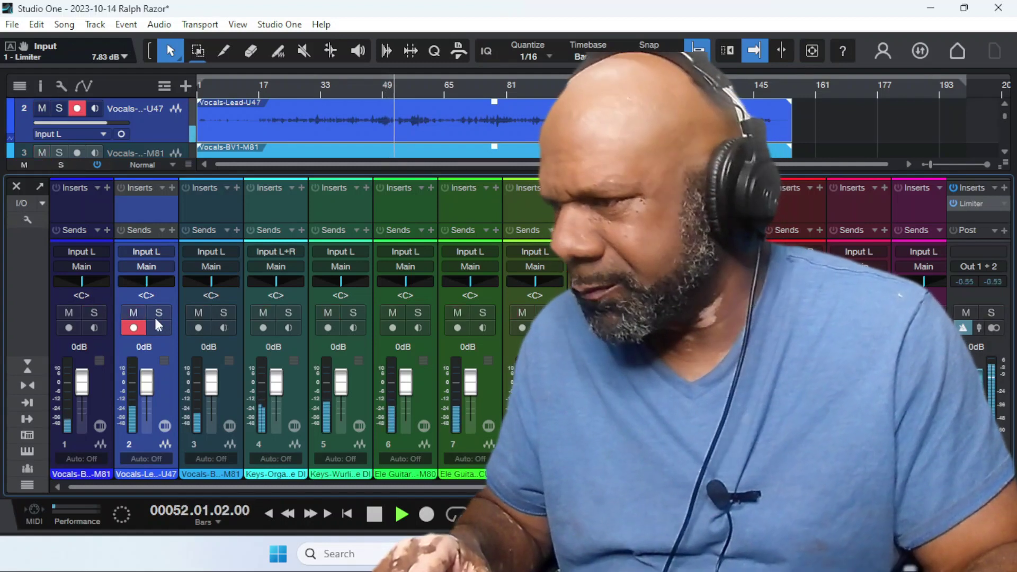
pyautogui.press('space')
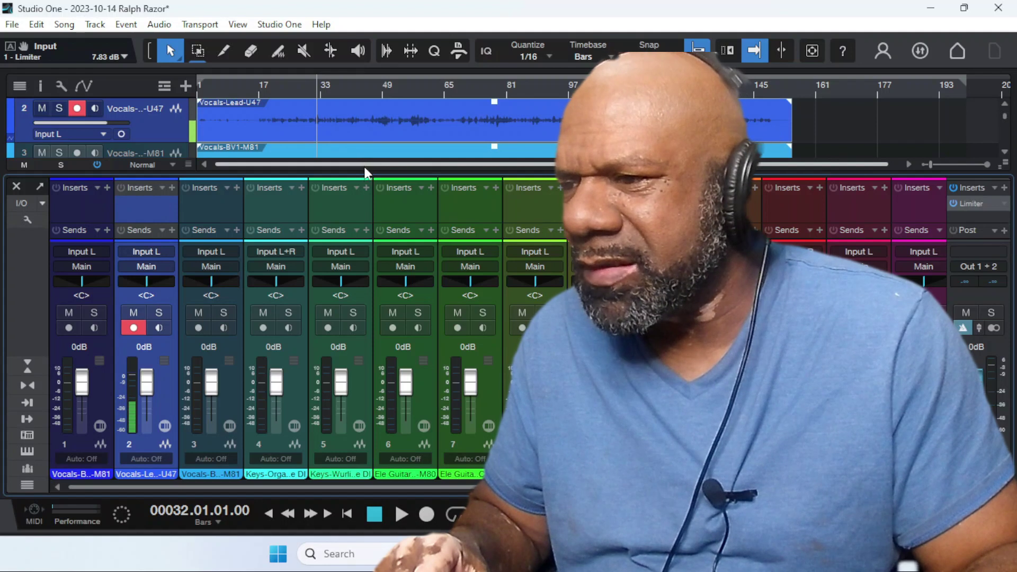
# - Enlarge the arrangement area above the mixer and look through the recorded vocal and keys tracks
pyautogui.moveTo(364, 173); pyautogui.dragTo(364, 317)
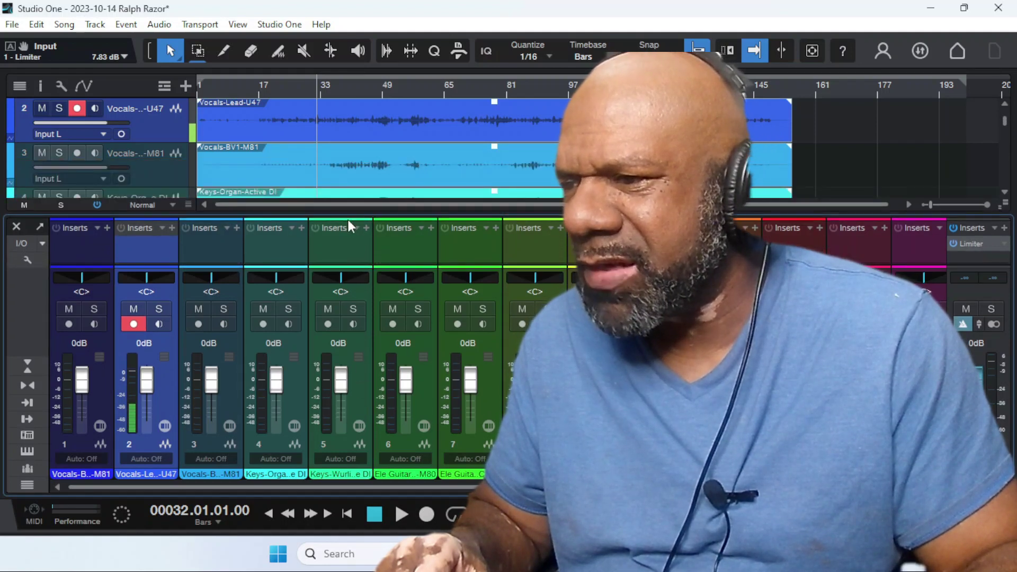
pyautogui.scroll(-3, 377, 175)
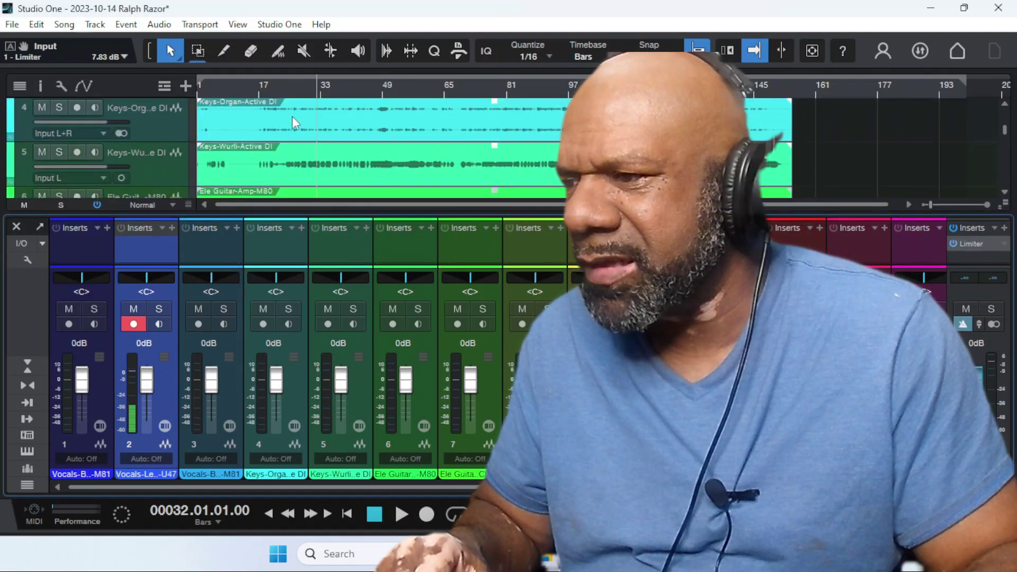
pyautogui.scroll(4, 276, 159)
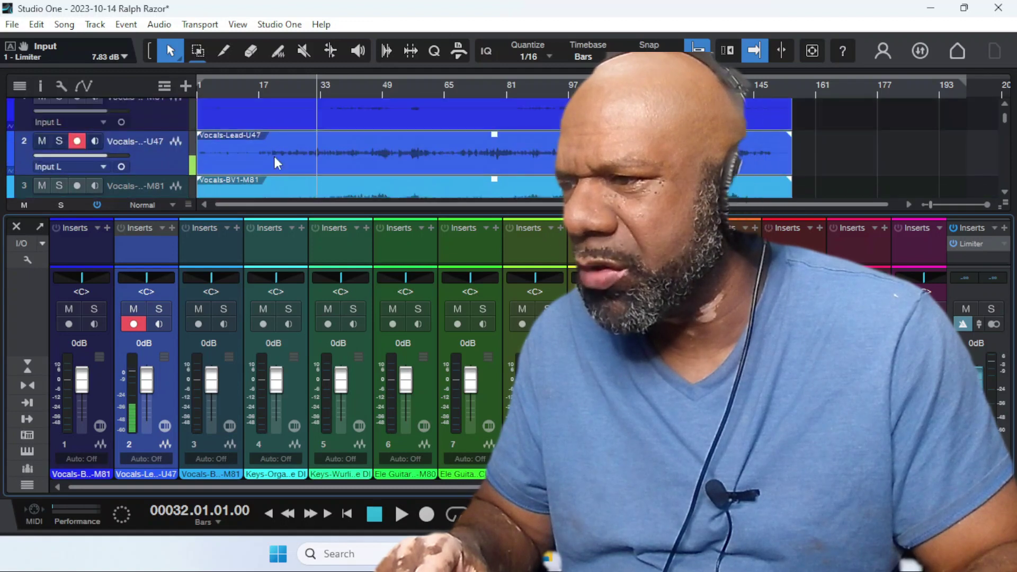
# - Play the song, briefly soloing the lead vocal while moving playback to bar 17, and stop
pyautogui.press('space')
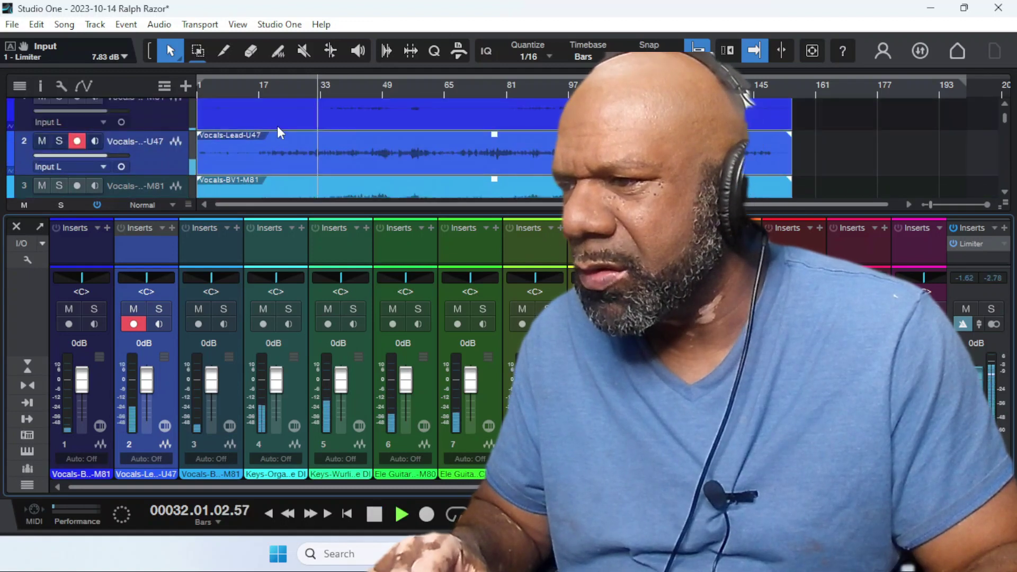
pyautogui.click(58, 141)
pyautogui.click(261, 93)
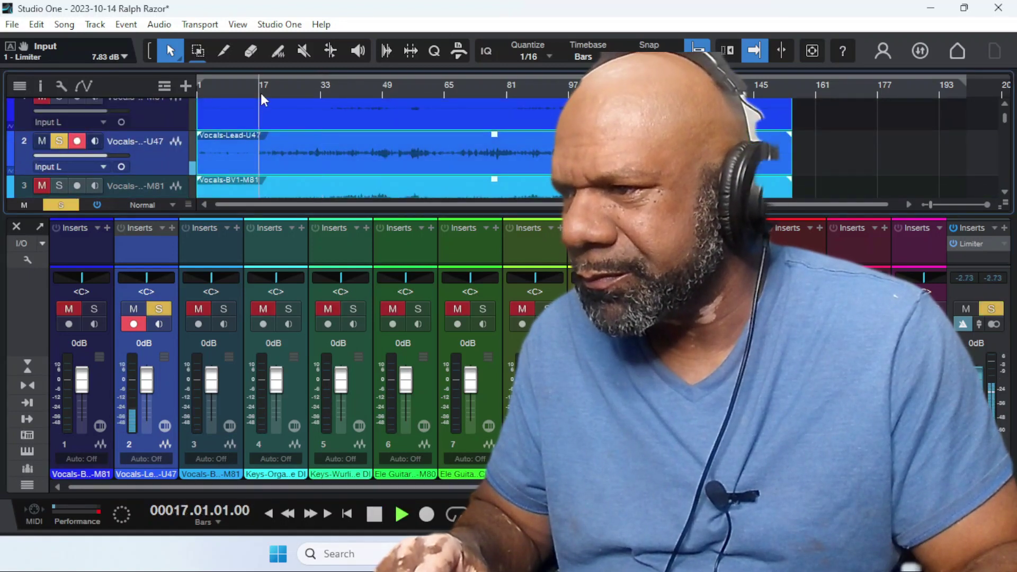
pyautogui.click(58, 141)
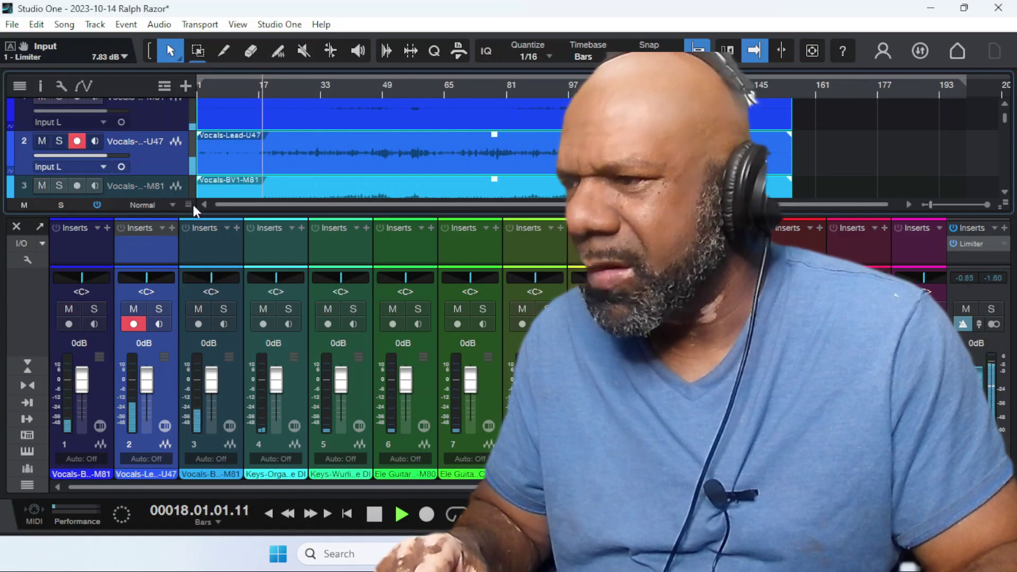
pyautogui.press('space')
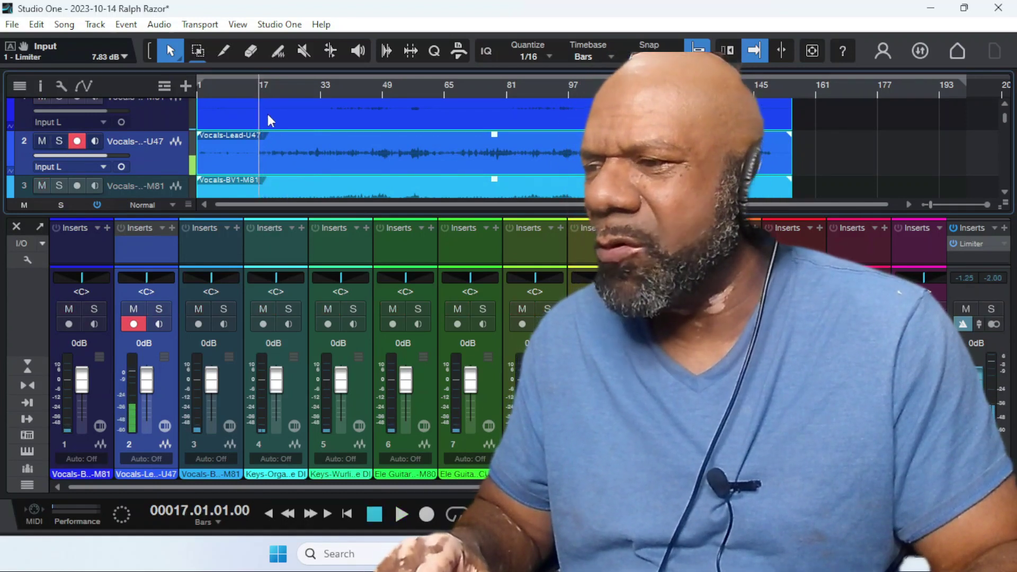
# - Set the playback start to bar 22 and solo the Vocals-Lead-U47 channel while playing the passage
pyautogui.click(278, 90)
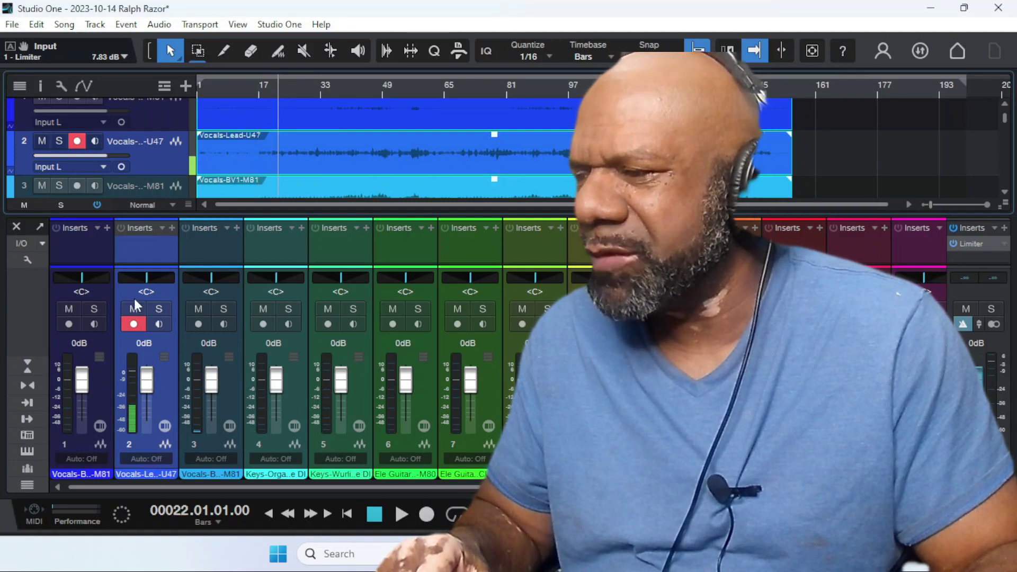
pyautogui.press('space')
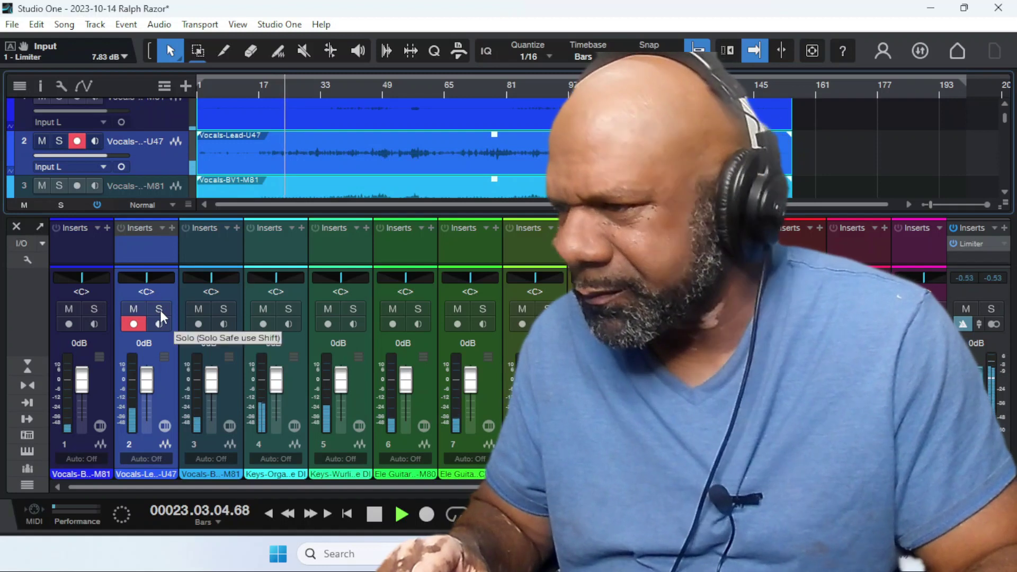
pyautogui.click(159, 309)
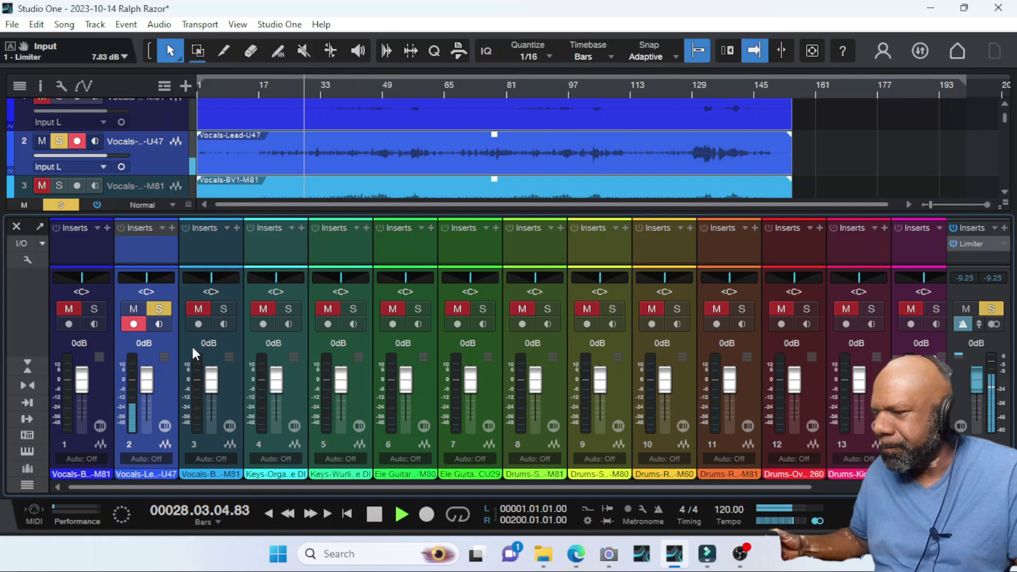
pyautogui.press('space')
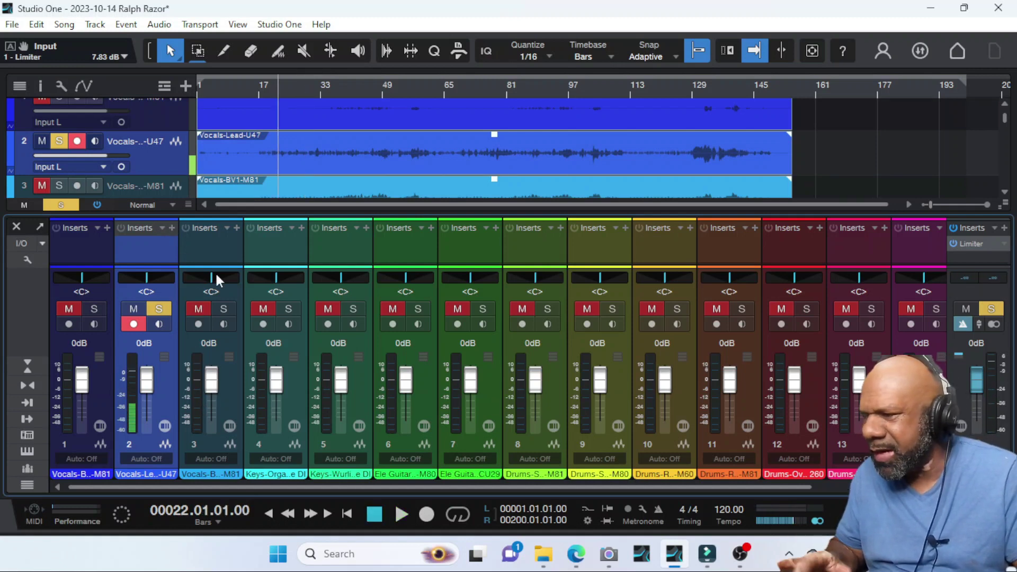
# - Insert the PreSonus Fat Channel effect on the Vocals-Lead-U47 channel and reposition its window
pyautogui.click(171, 228)
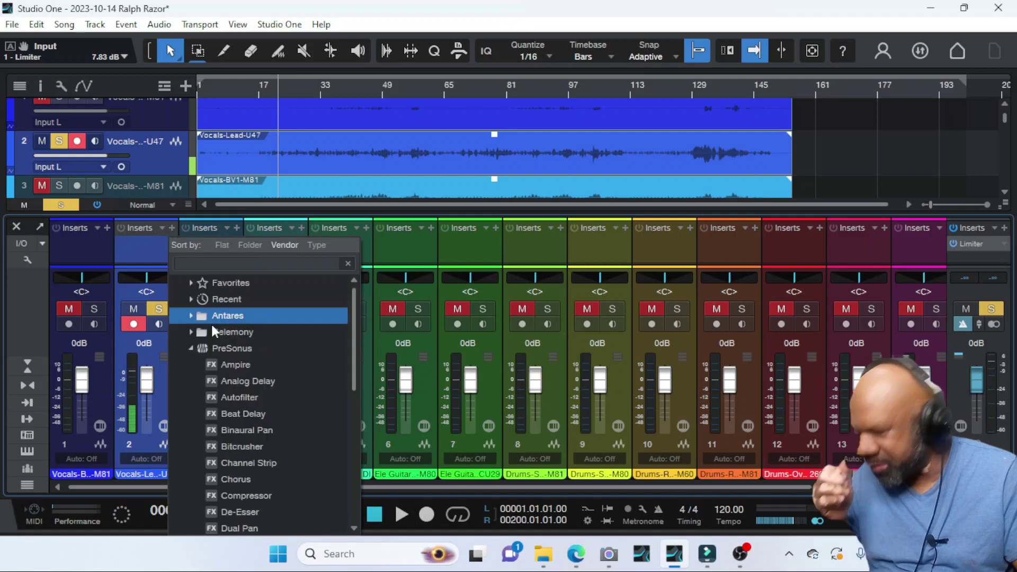
pyautogui.scroll(-5, 266, 378)
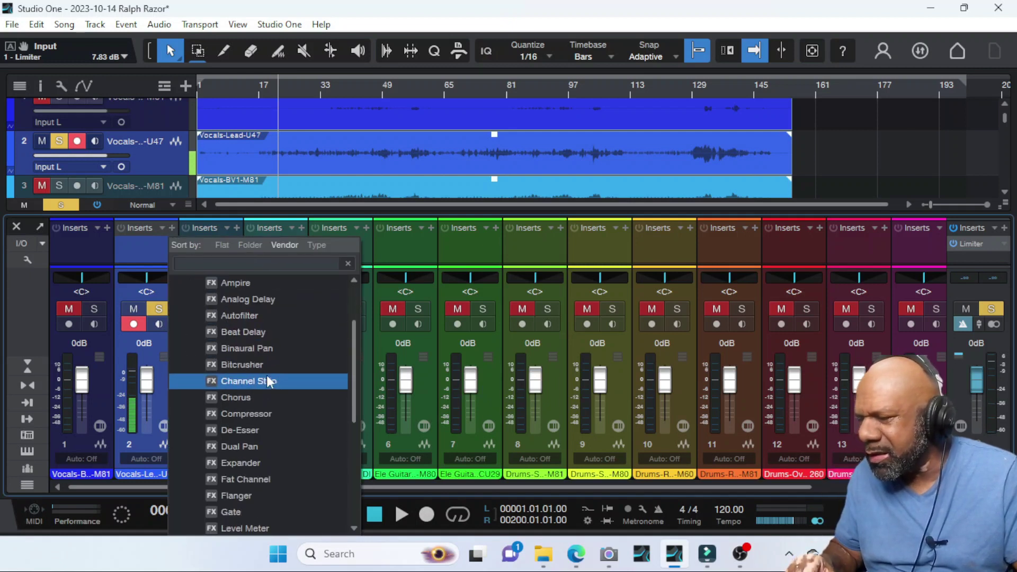
pyautogui.scroll(-2, 258, 377)
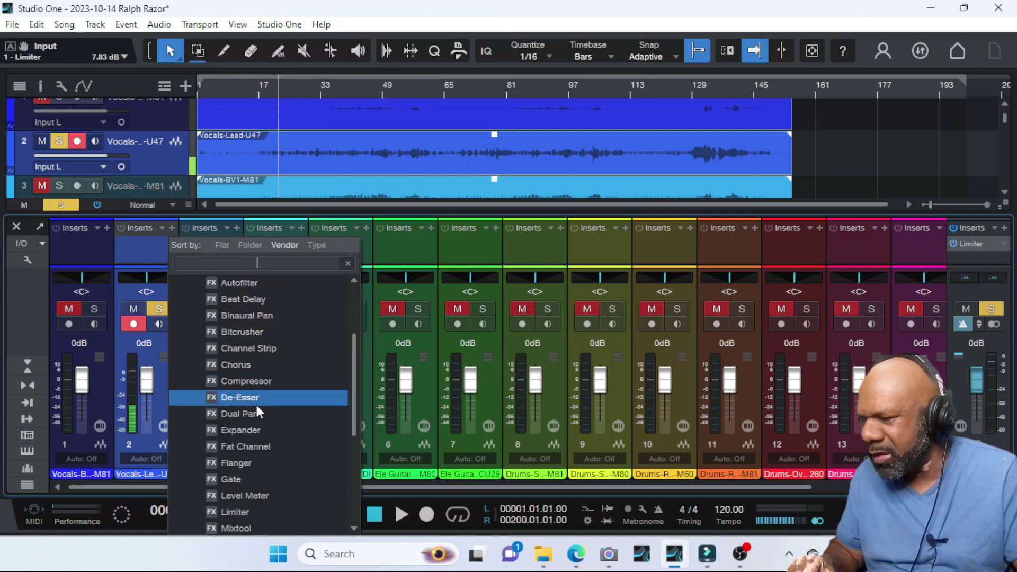
pyautogui.click(253, 447)
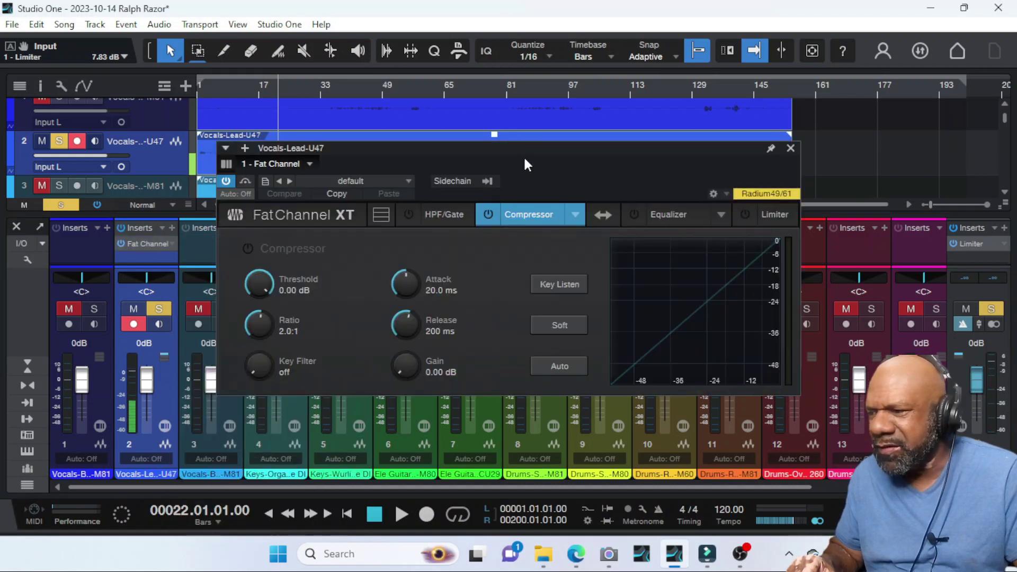
pyautogui.moveTo(526, 164); pyautogui.dragTo(478, 161)
# - Enable the Fat Channel gate and, during playback, set its threshold to -39.48 dB and attack to 0.02 ms
pyautogui.click(395, 211)
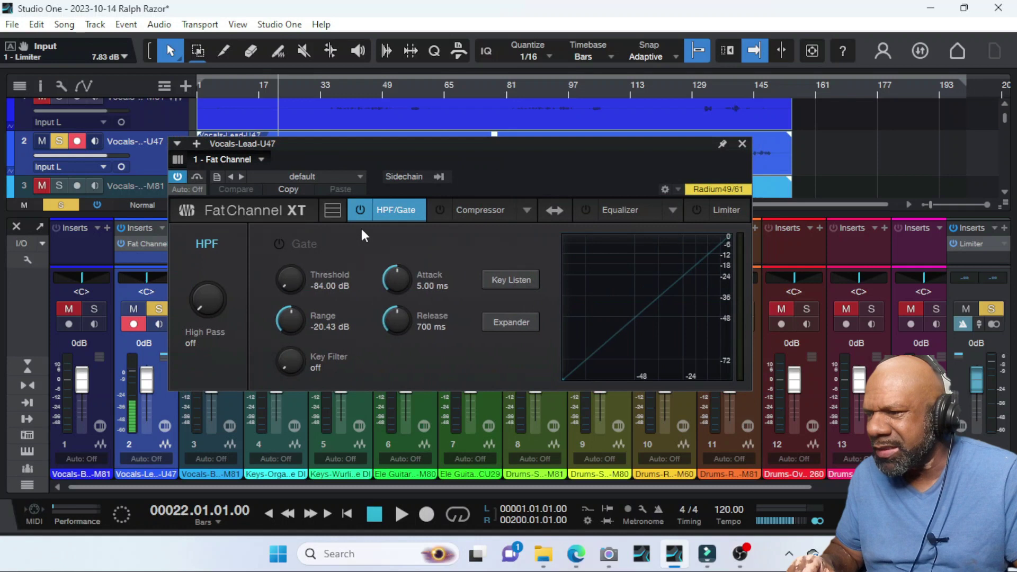
pyautogui.click(279, 245)
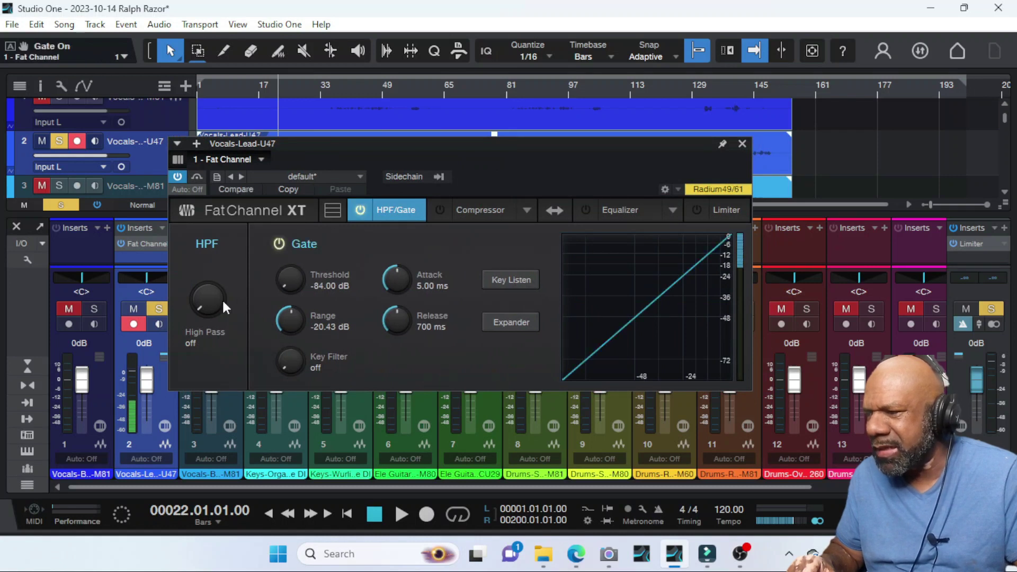
pyautogui.press('space')
pyautogui.moveTo(288, 281); pyautogui.dragTo(298, 214)
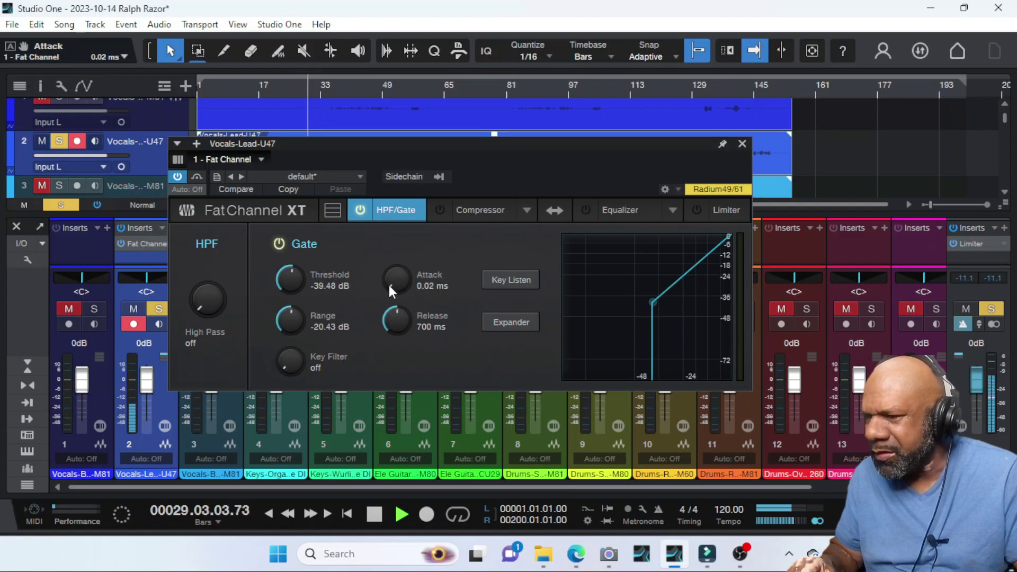
# - Compare the soloed lead vocal with the gate bypassed and enabled, and stop playback
pyautogui.click(280, 244)
pyautogui.click(280, 243)
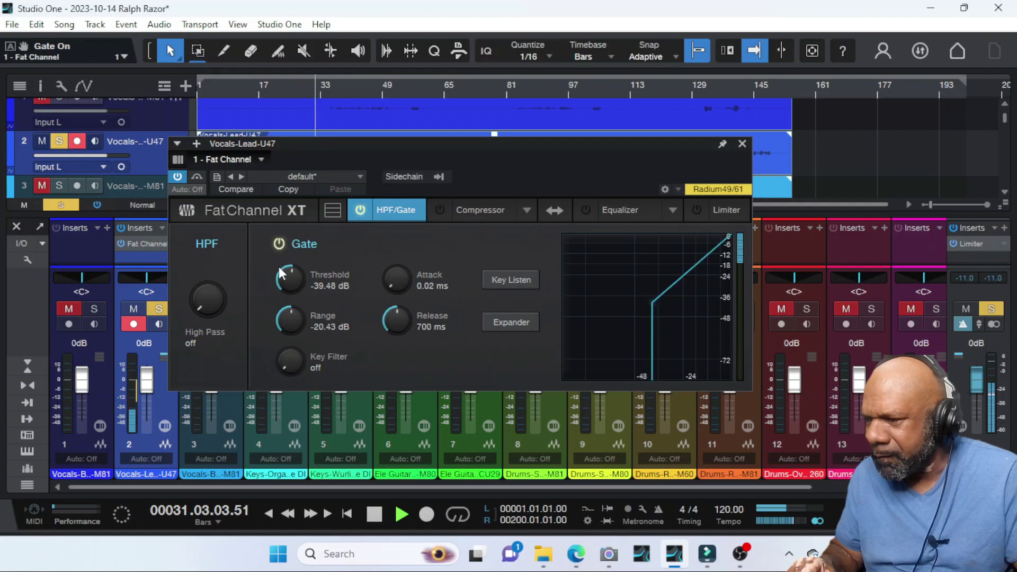
pyautogui.press('space')
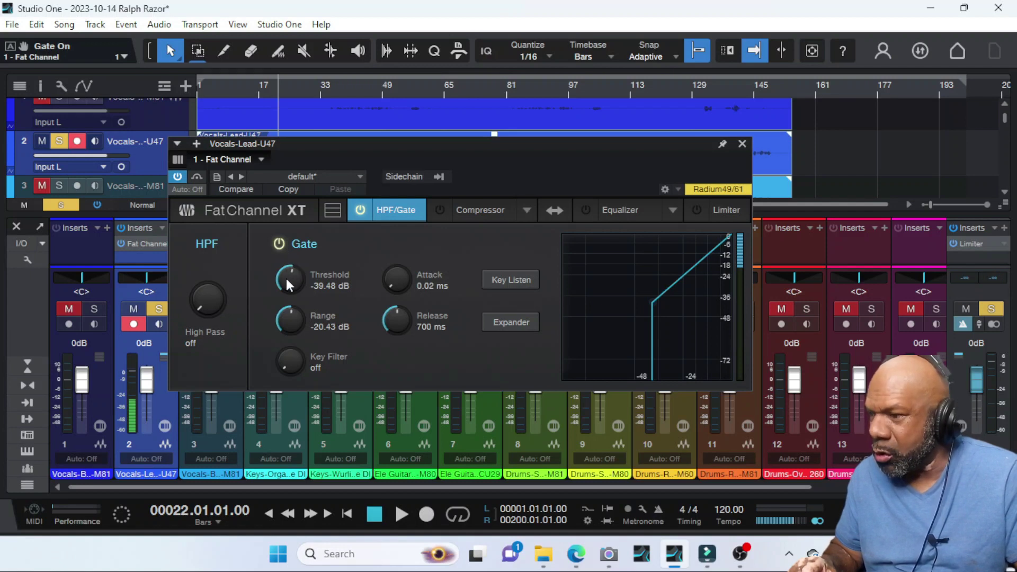
# - Play the soloed lead vocal, try higher gate thresholds and set it to -32.76 dB, stopping playback to finish
pyautogui.press('space')
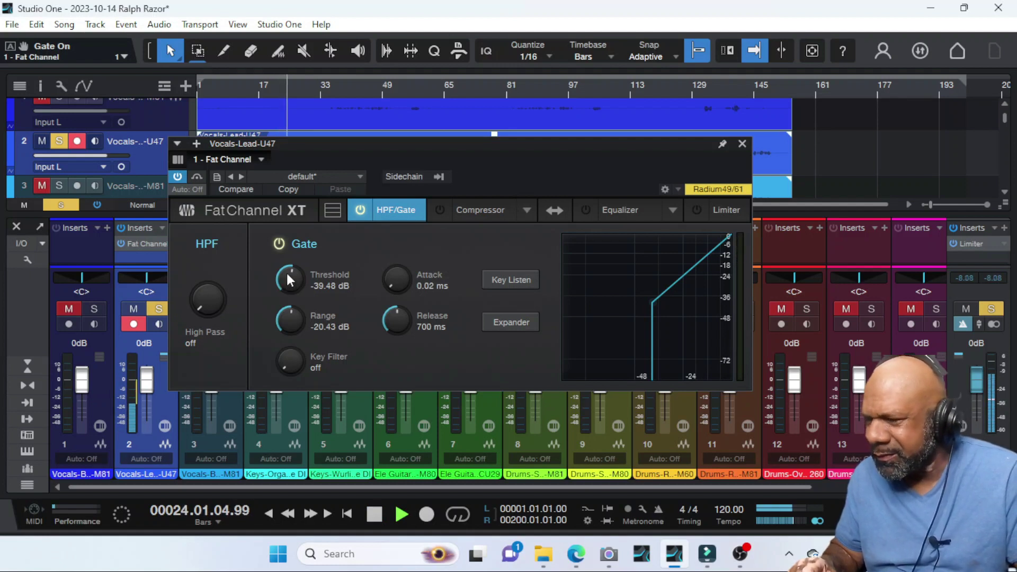
pyautogui.moveTo(286, 281); pyautogui.dragTo(295, 265)
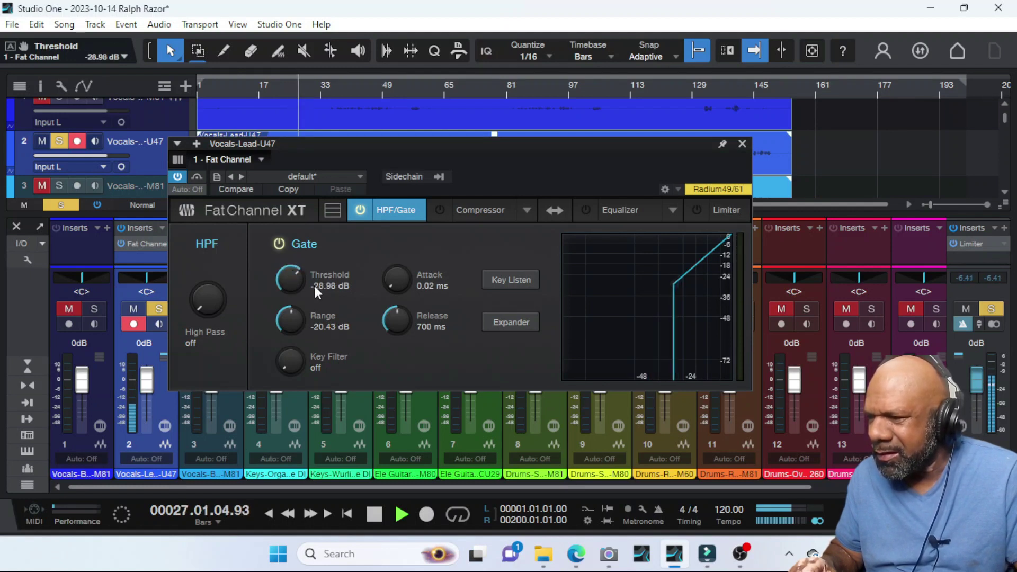
pyautogui.press('space')
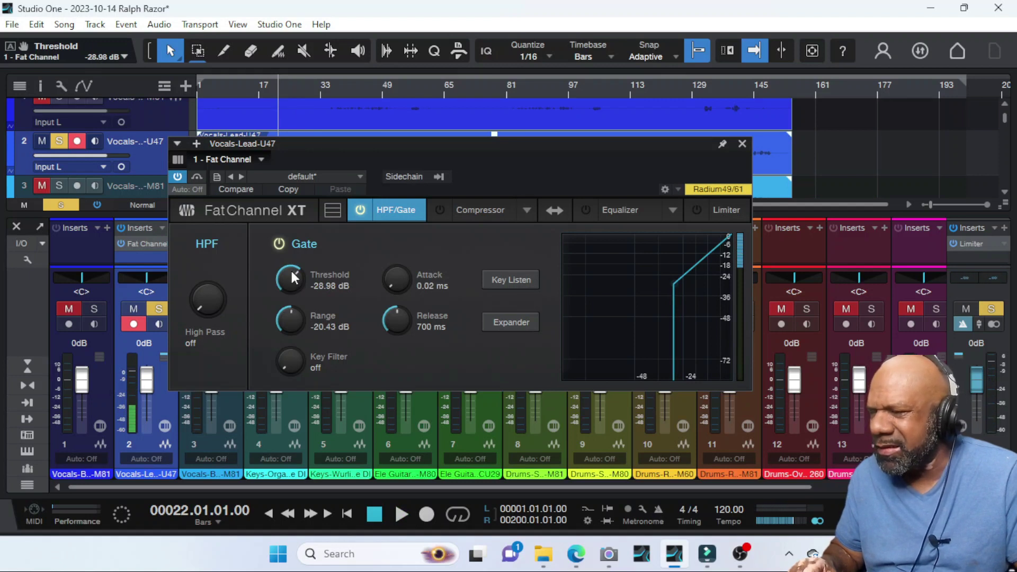
pyautogui.press('space')
pyautogui.moveTo(295, 276); pyautogui.dragTo(291, 276)
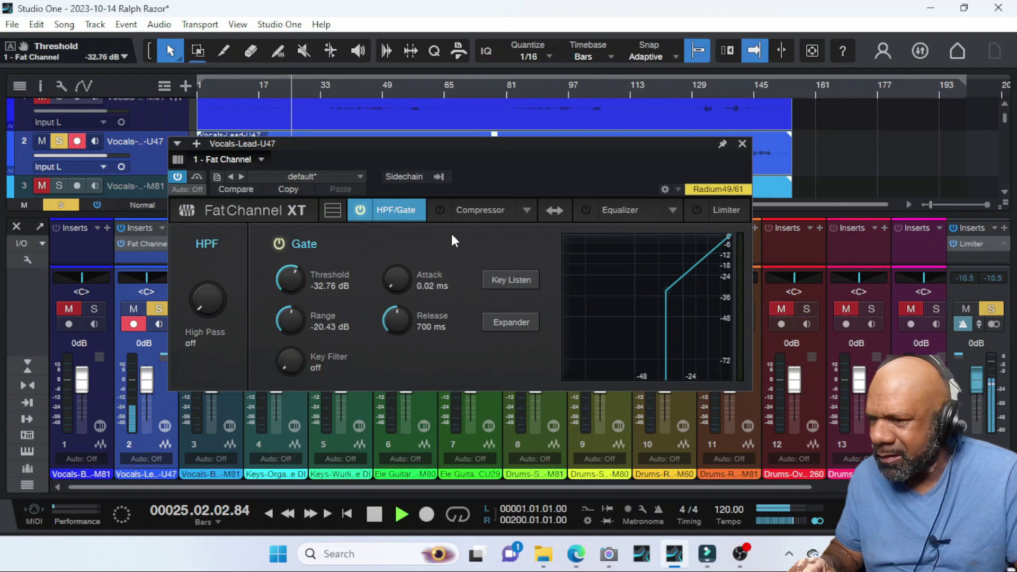
pyautogui.press('space')
# - Widen and reposition the Fat Channel window, and swap the processing order so the equalizer comes before the compressor
pyautogui.click(479, 212)
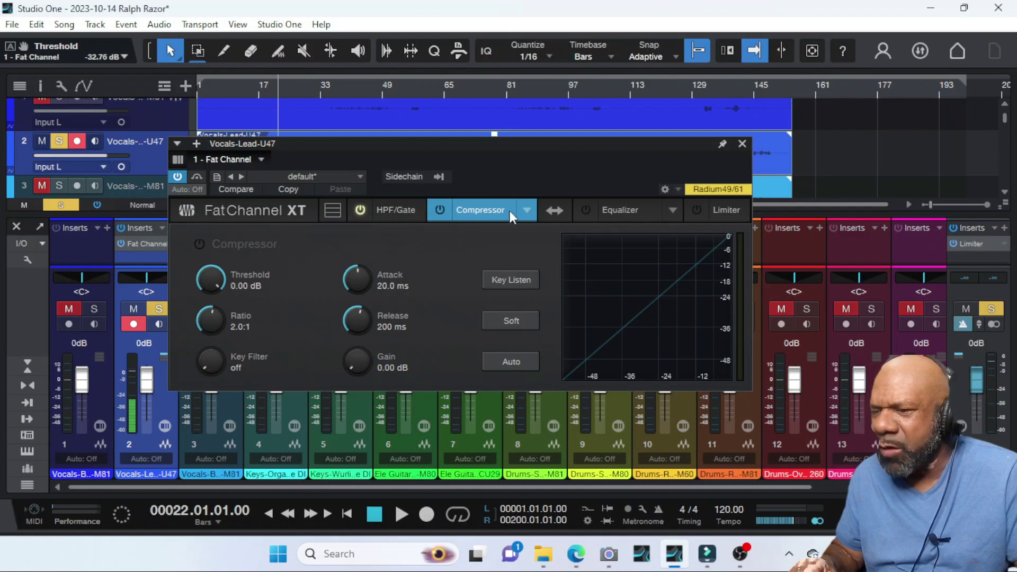
pyautogui.moveTo(750, 177); pyautogui.dragTo(951, 192)
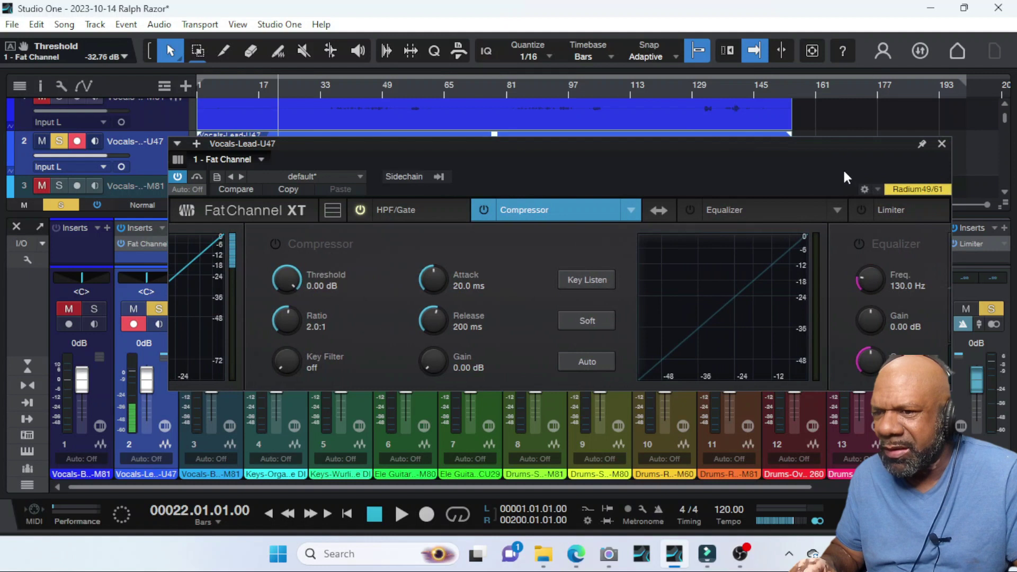
pyautogui.moveTo(831, 147); pyautogui.dragTo(776, 148)
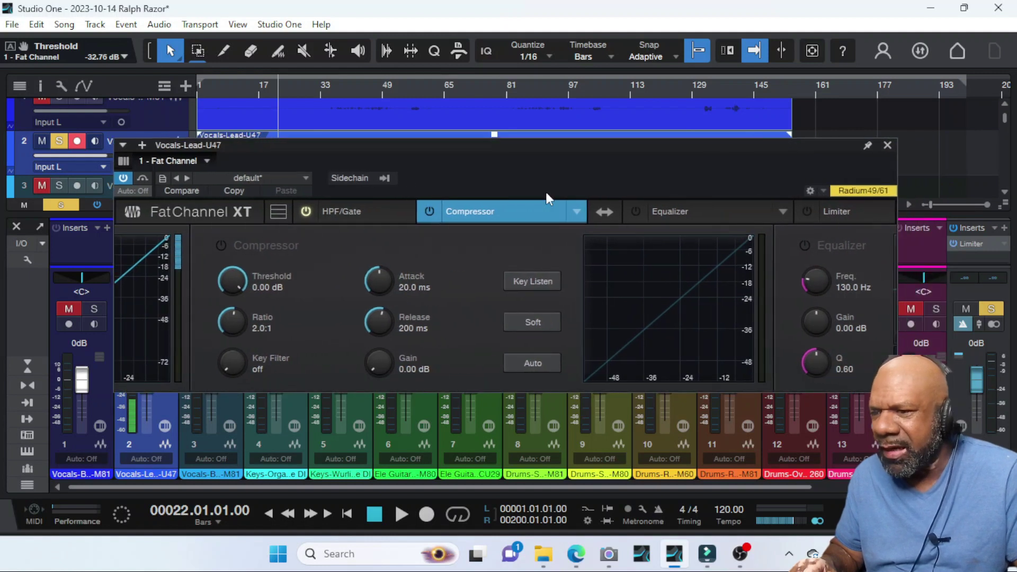
pyautogui.click(488, 212)
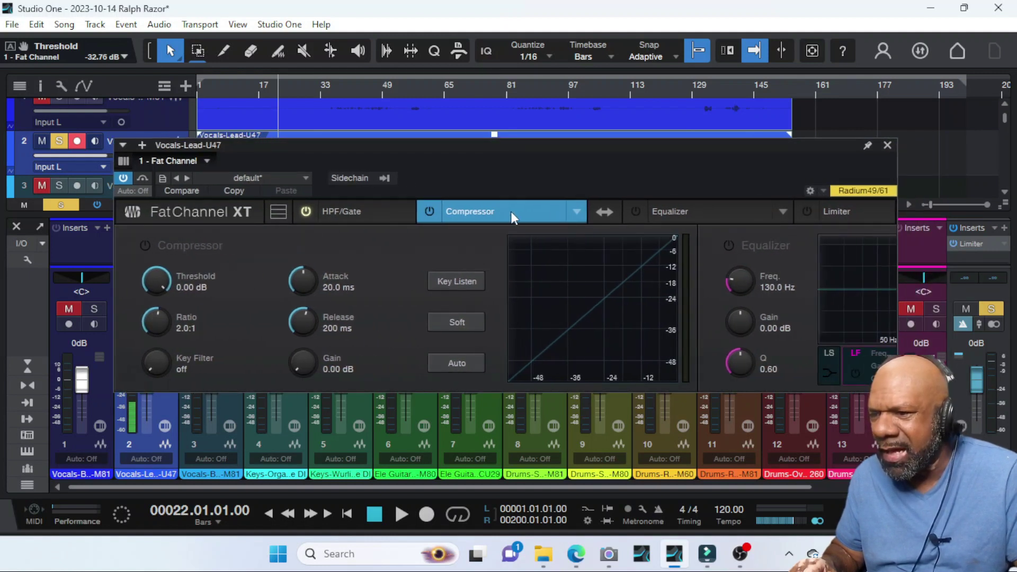
pyautogui.click(613, 217)
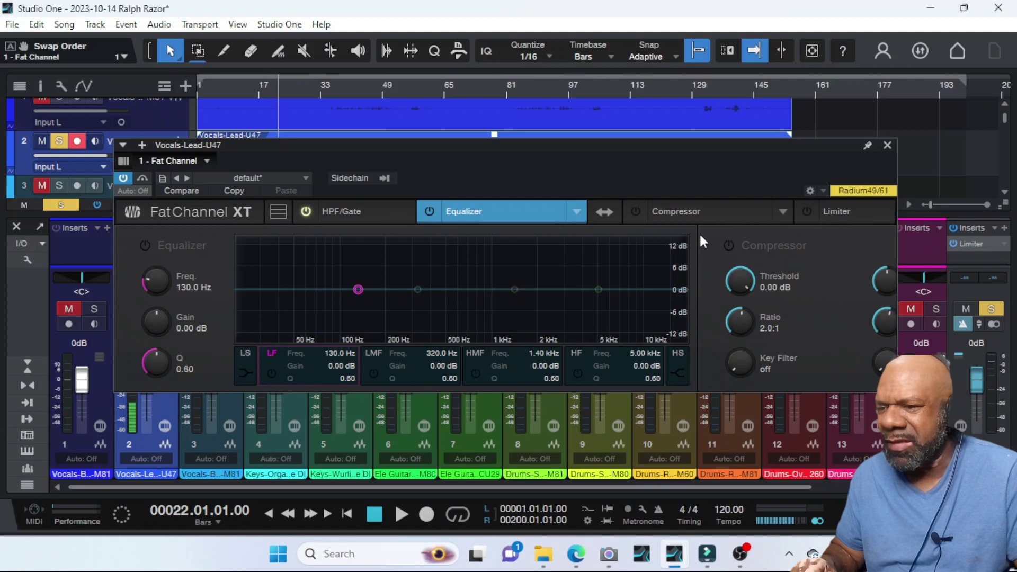
# - Look over the standard equalizer's HF and HMF bands, and switch the equalizer to the Vintage model and turn it on
pyautogui.click(599, 289)
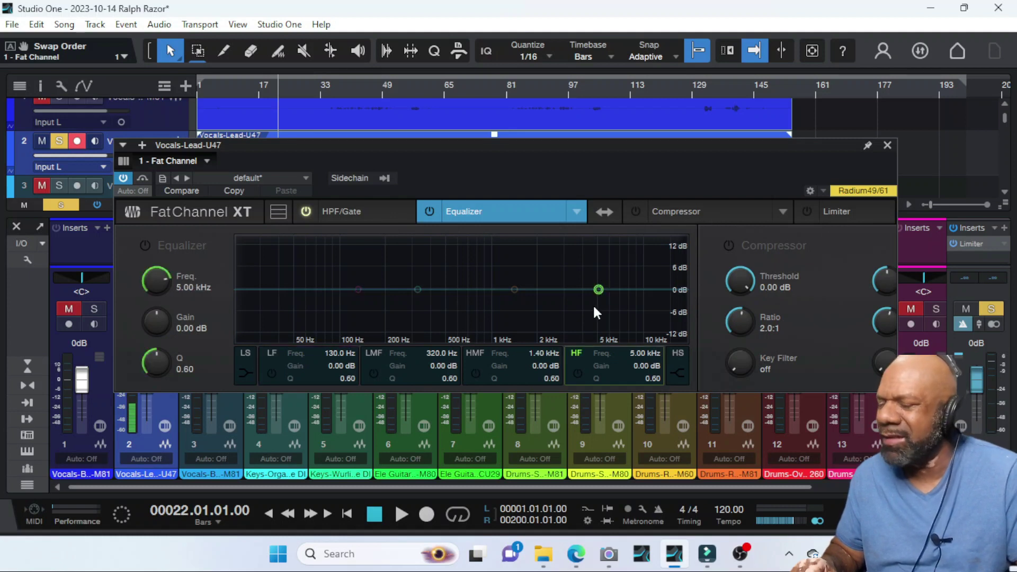
pyautogui.click(515, 289)
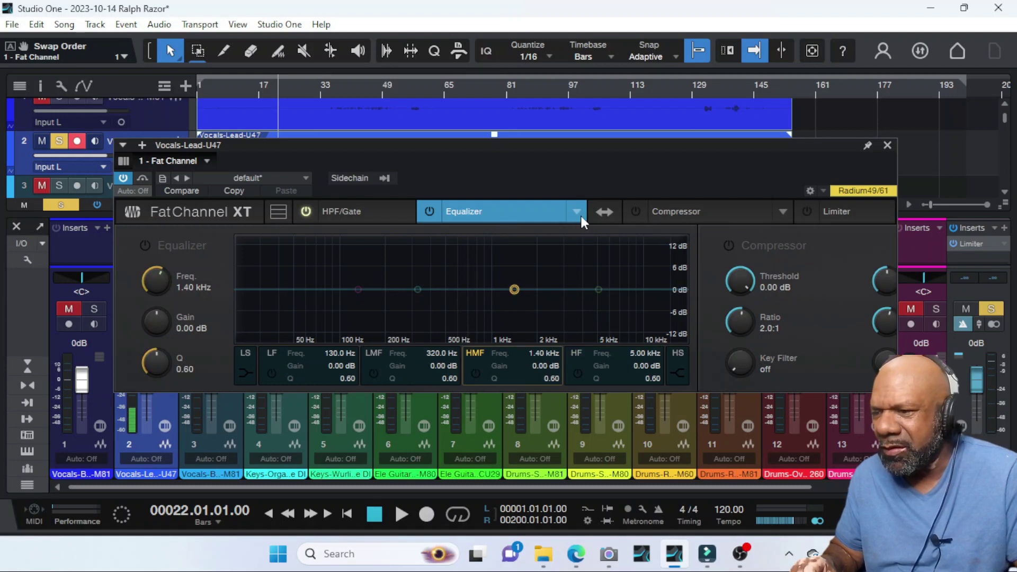
pyautogui.press('space')
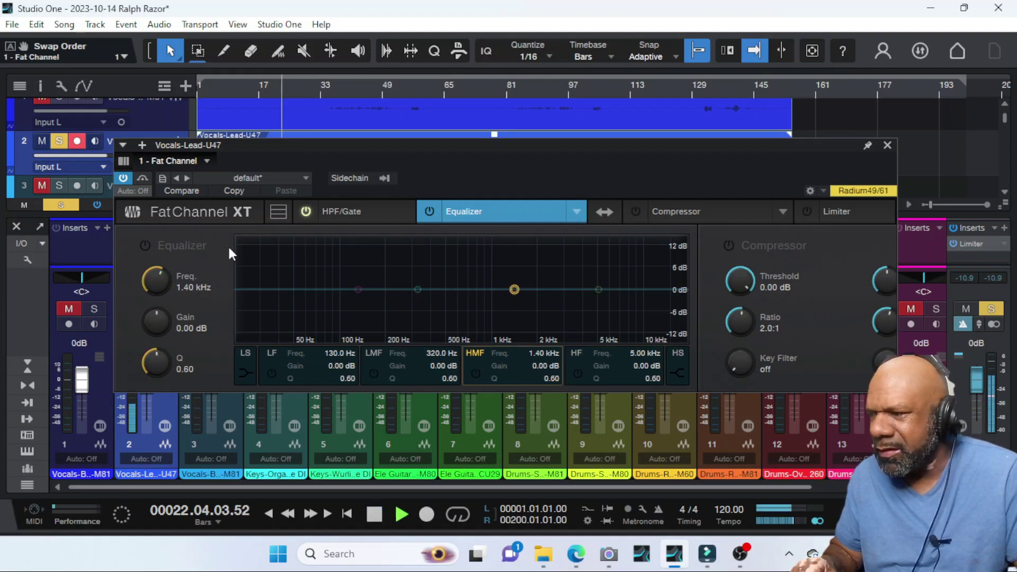
pyautogui.press('space')
pyautogui.click(577, 211)
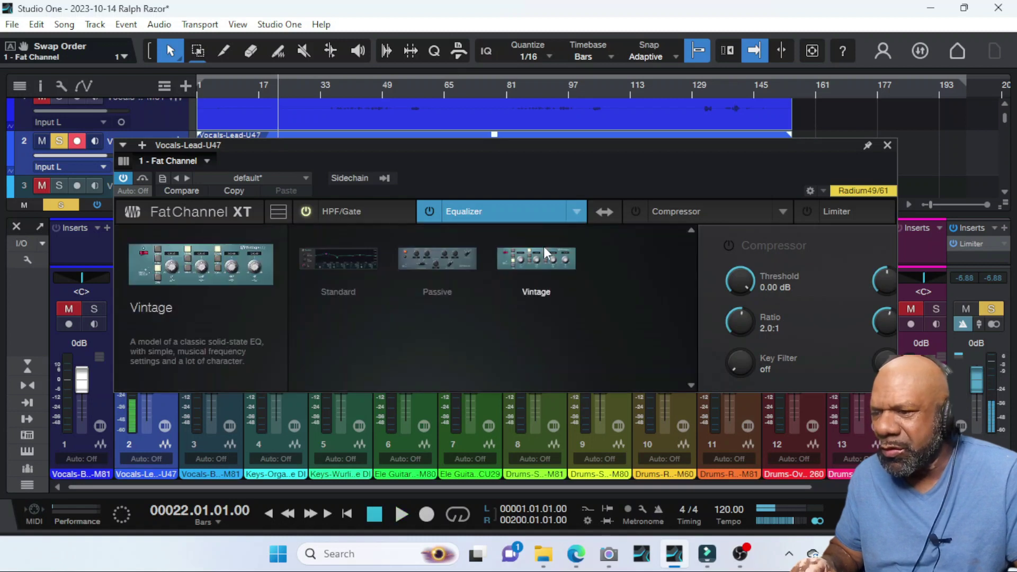
pyautogui.click(518, 257)
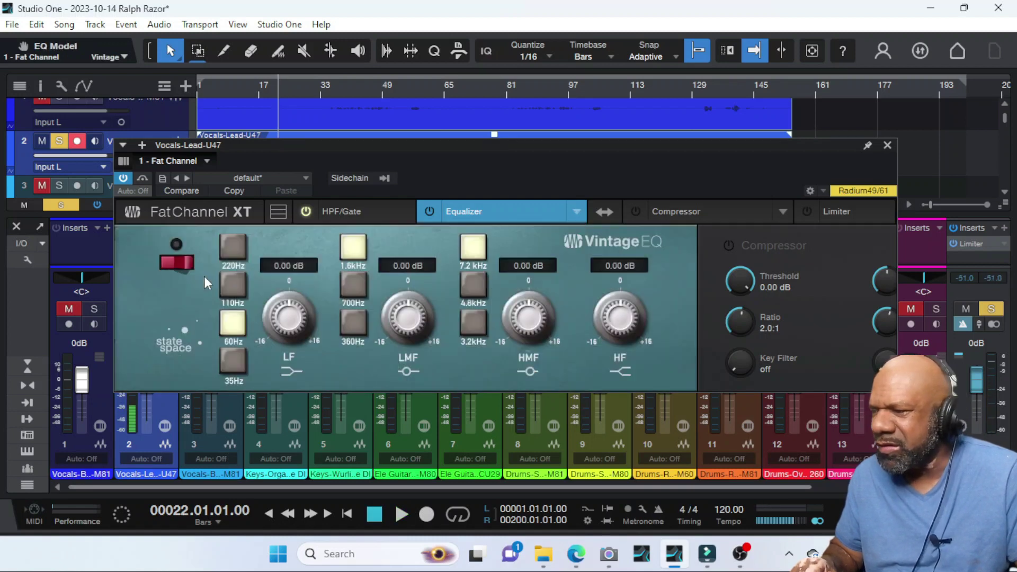
pyautogui.click(183, 262)
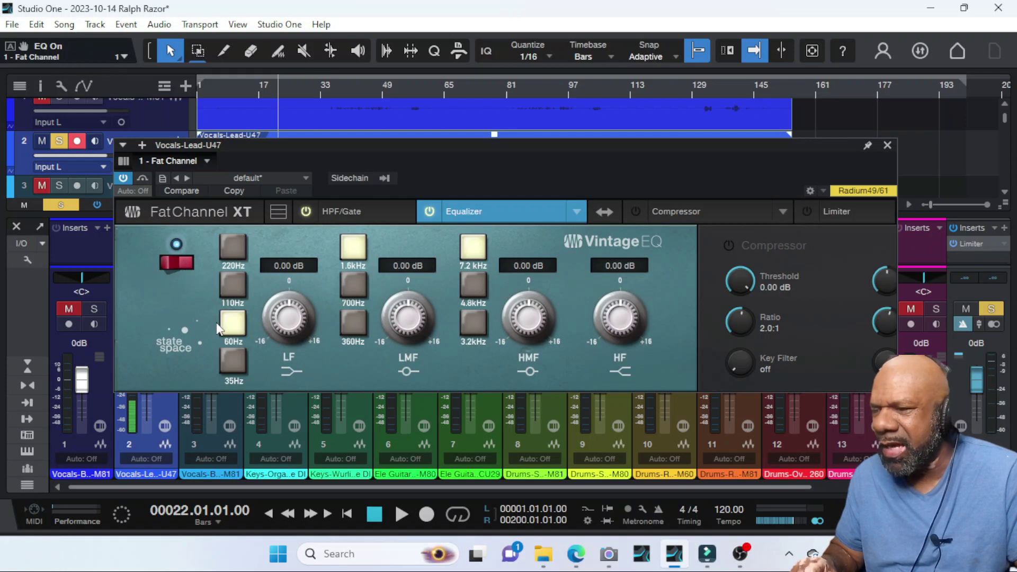
# - During playback, set the Vintage EQ's LF gain to -2.56 dB at 110 Hz
pyautogui.press('space')
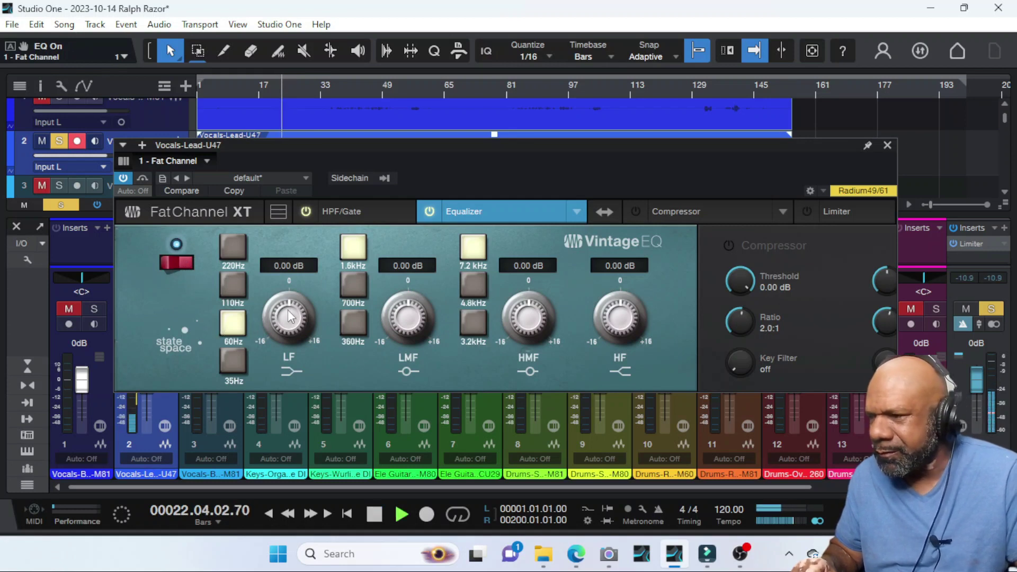
pyautogui.moveTo(285, 310); pyautogui.dragTo(291, 318)
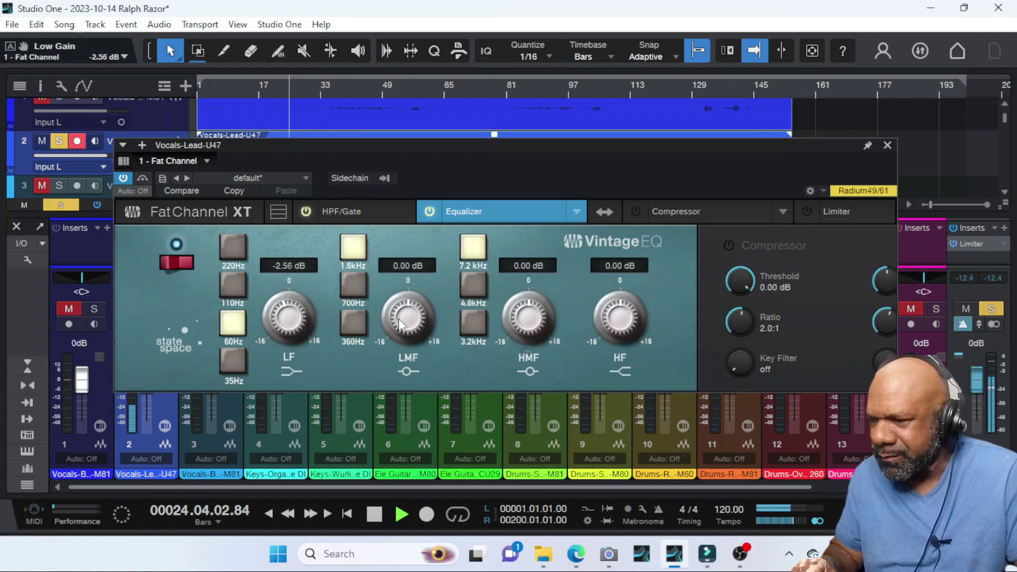
pyautogui.click(235, 286)
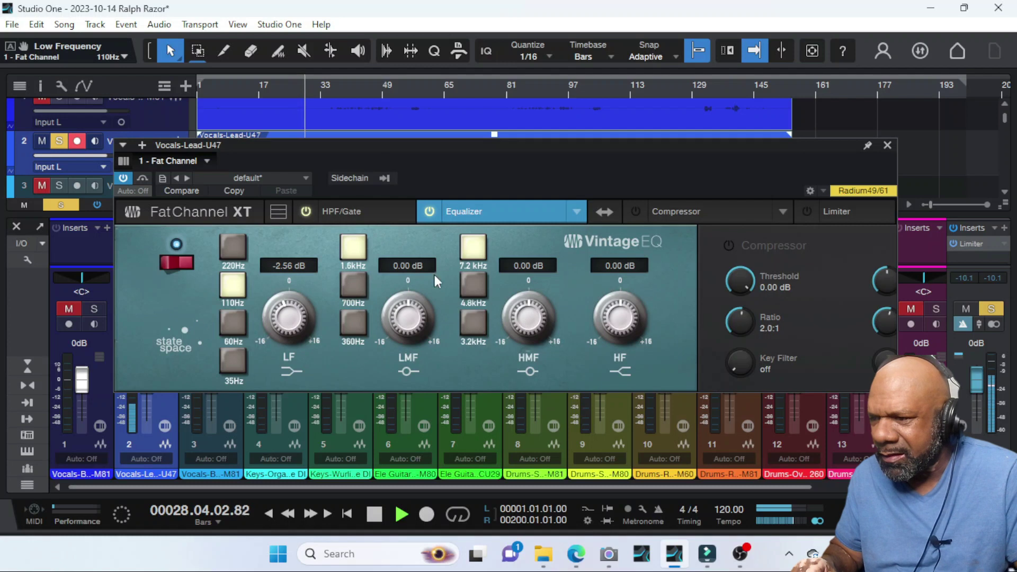
# - Return to the gate settings, lower the threshold to -43.68 dB and stop playback
pyautogui.click(380, 214)
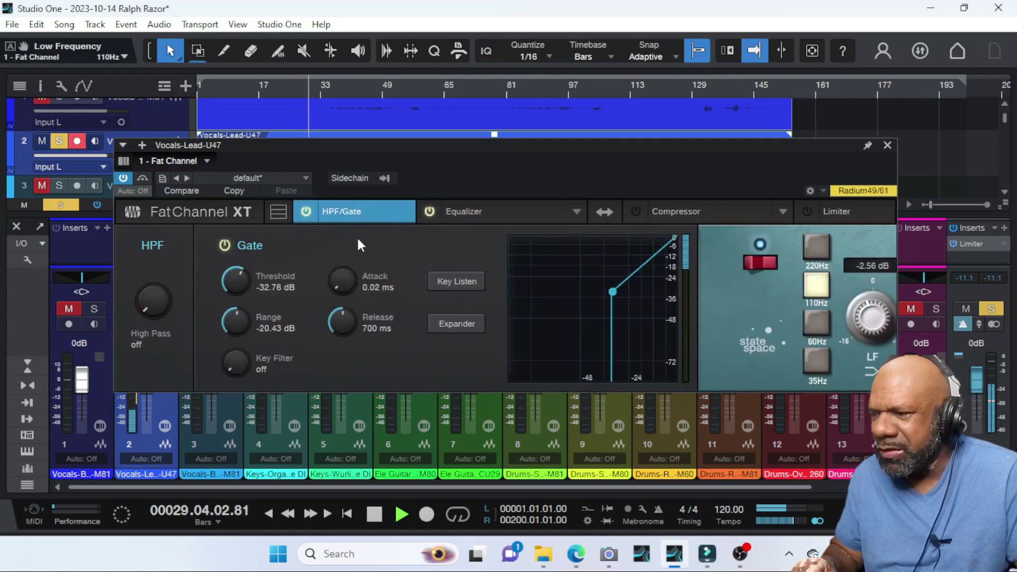
pyautogui.moveTo(230, 273); pyautogui.dragTo(222, 280)
pyautogui.press('space')
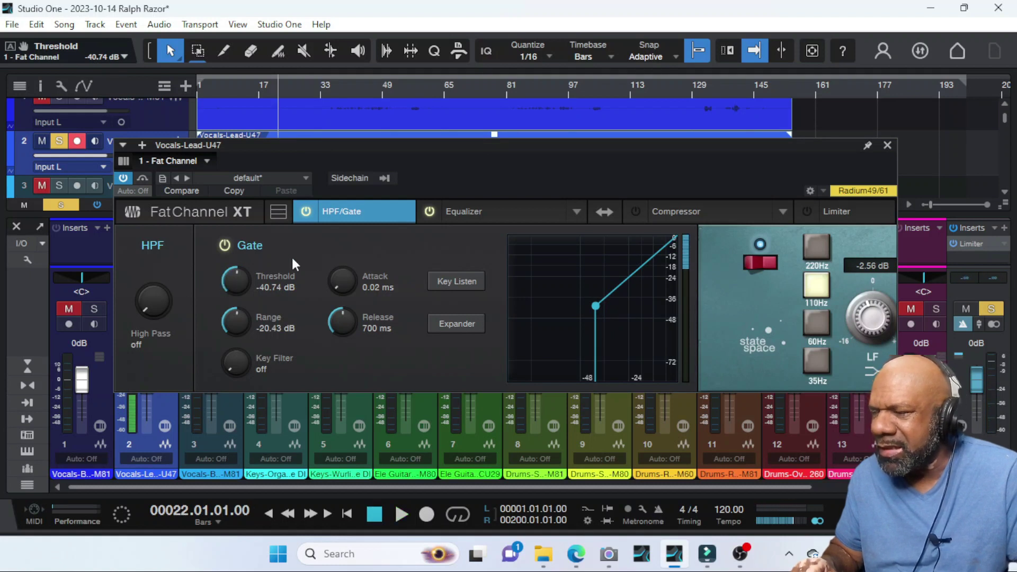
pyautogui.moveTo(236, 273); pyautogui.dragTo(233, 277)
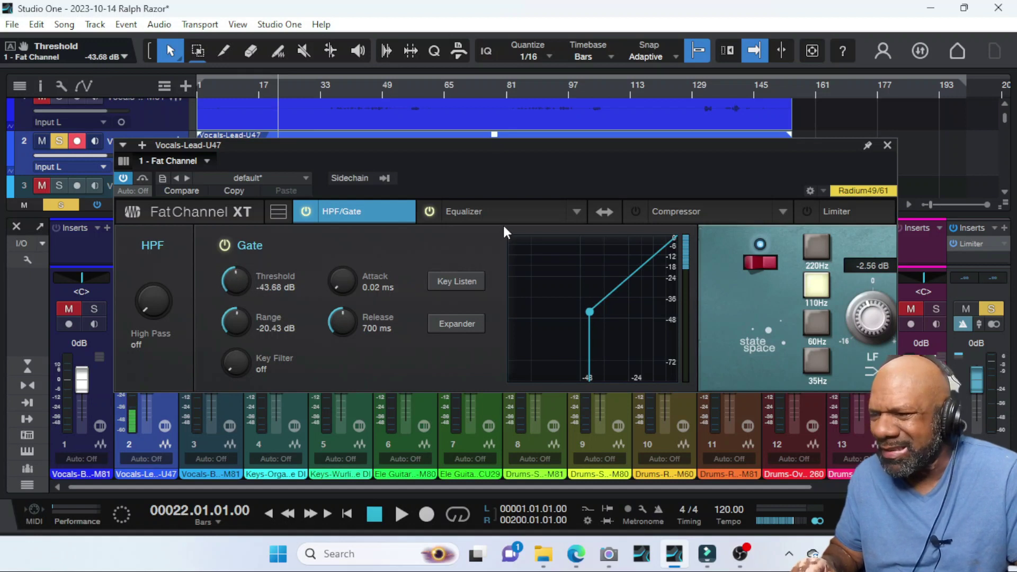
# - While the vocal plays, set the Vintage EQ's HMF gain to 1.92 dB and its LMF band to 700 Hz at -1.92 dB
pyautogui.click(498, 209)
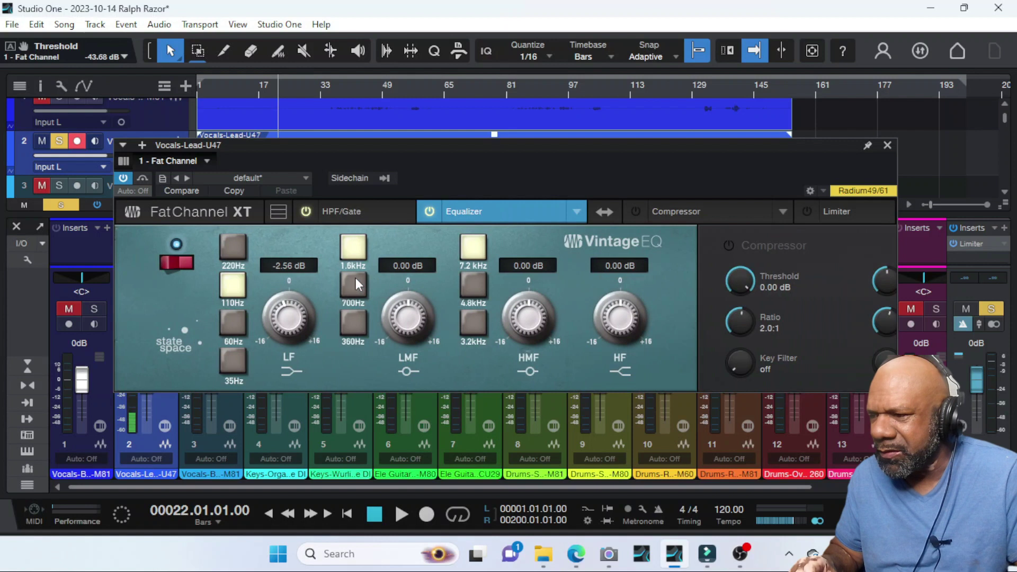
pyautogui.press('space')
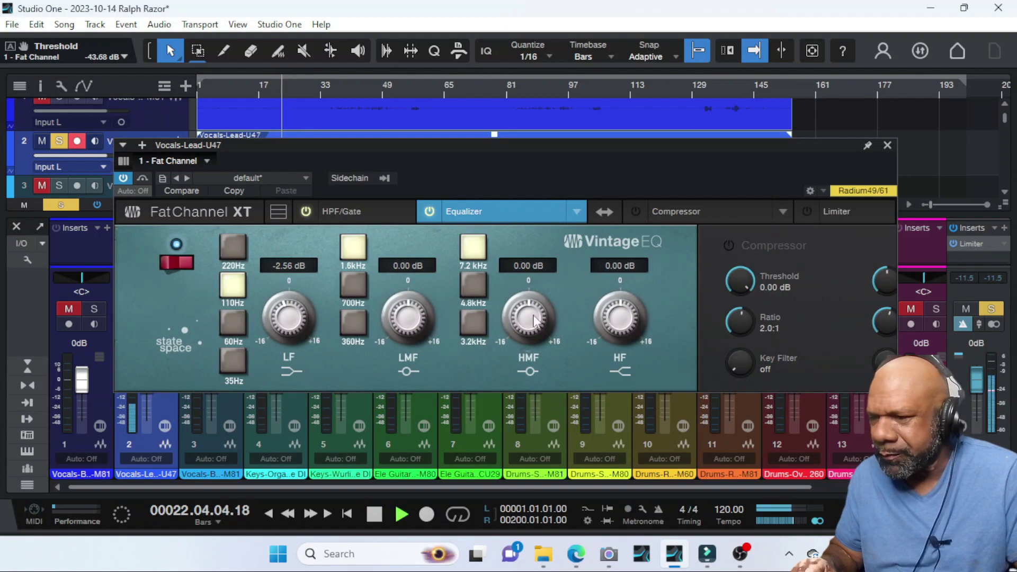
pyautogui.moveTo(522, 324); pyautogui.dragTo(521, 311)
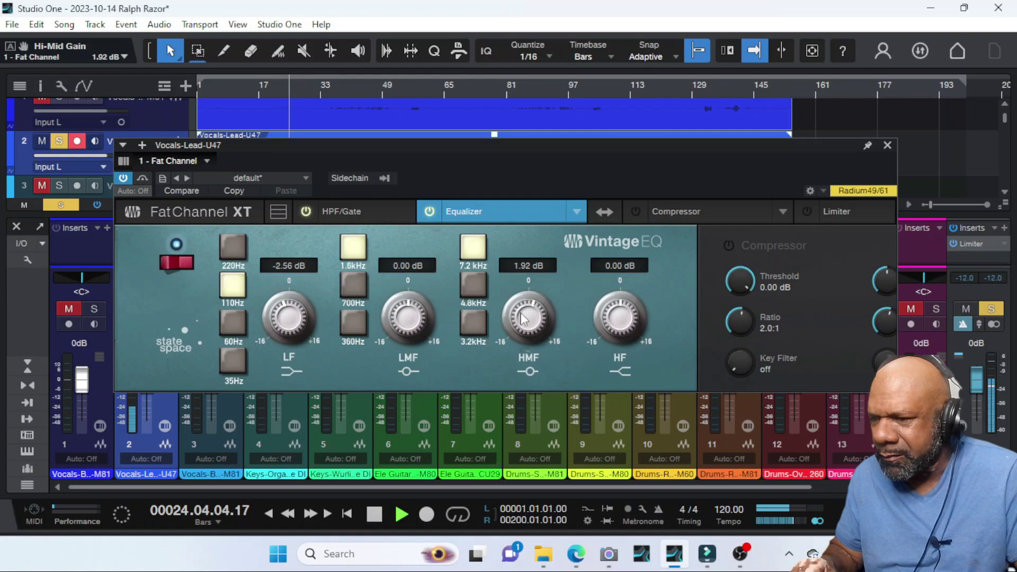
pyautogui.click(353, 285)
pyautogui.moveTo(396, 304); pyautogui.dragTo(395, 309)
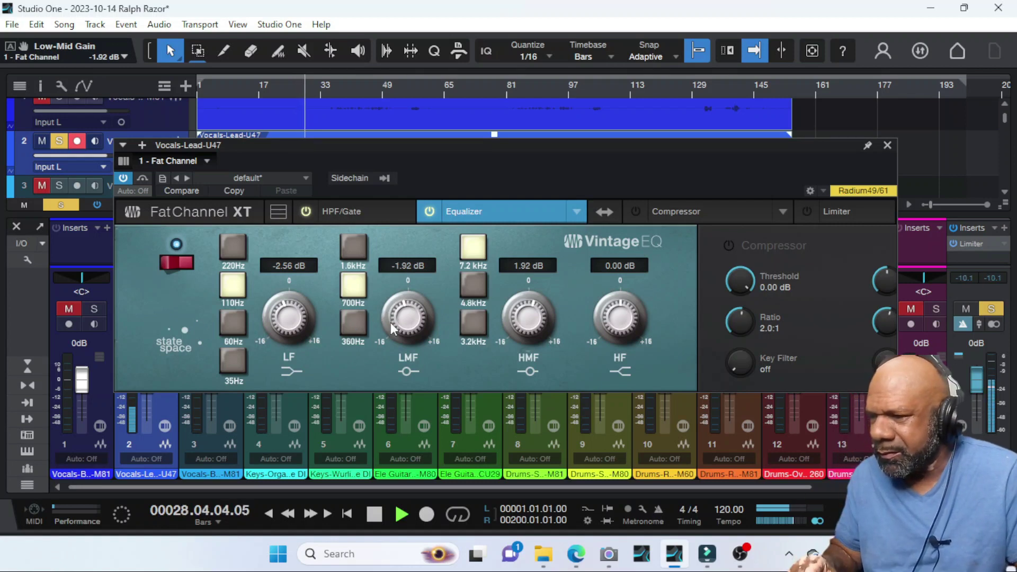
pyautogui.press('space')
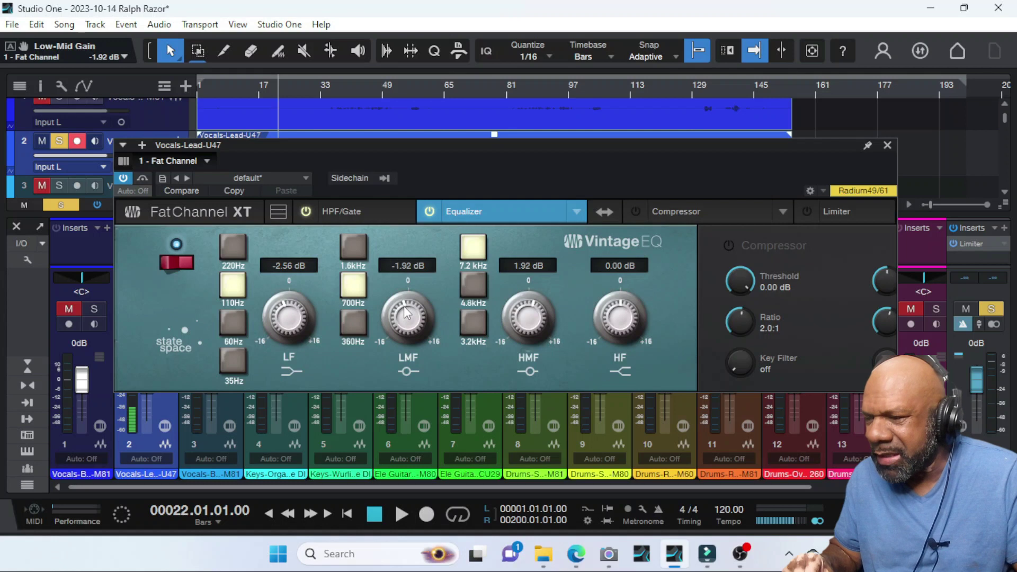
# - Replay the vocal passage and refine the Vintage EQ's LMF gain to -1.44 dB
pyautogui.press('space')
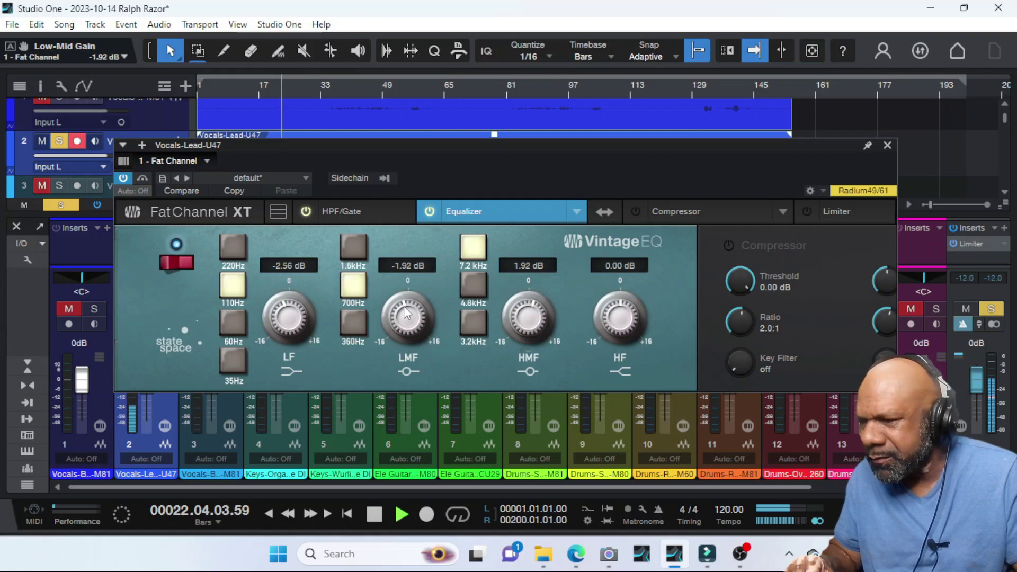
pyautogui.moveTo(404, 306); pyautogui.dragTo(405, 303)
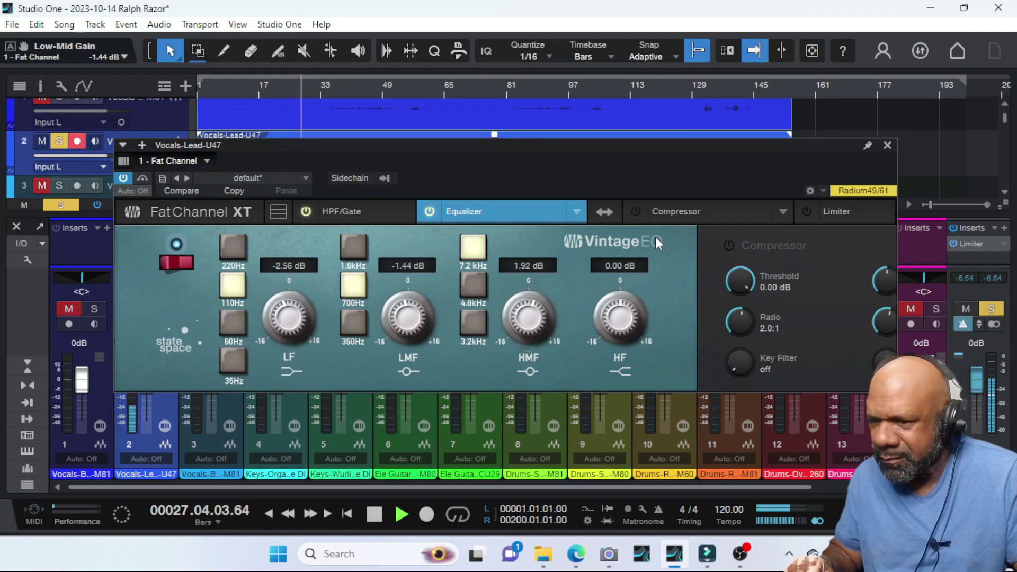
pyautogui.press('space')
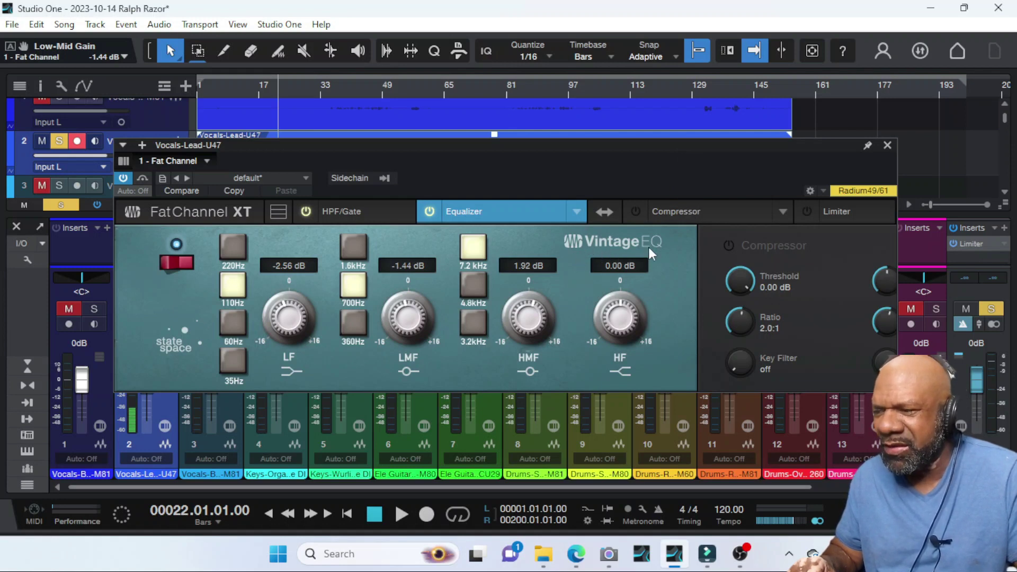
# - Turn on the Fat Channel's standard compressor
pyautogui.click(690, 211)
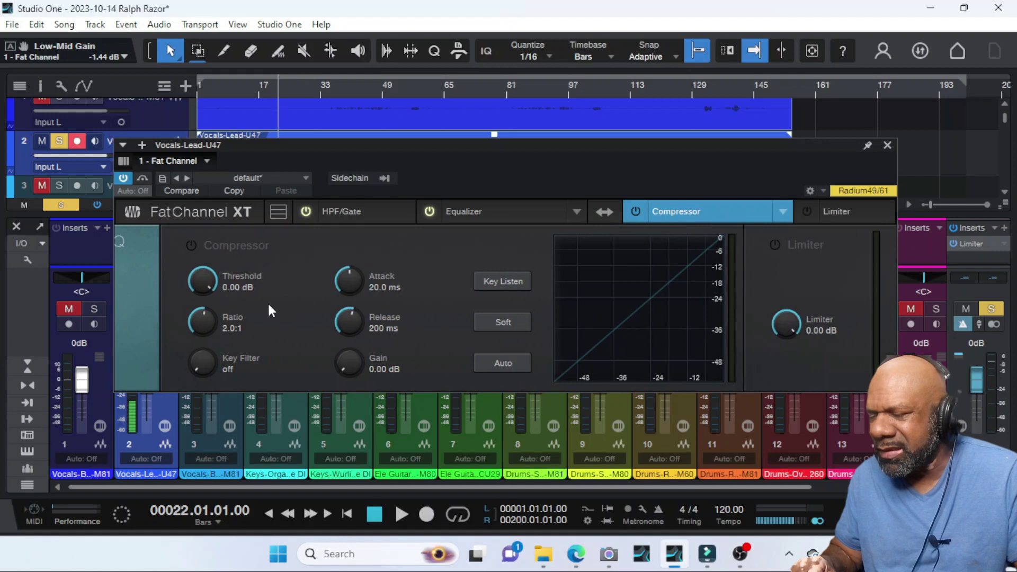
pyautogui.click(192, 246)
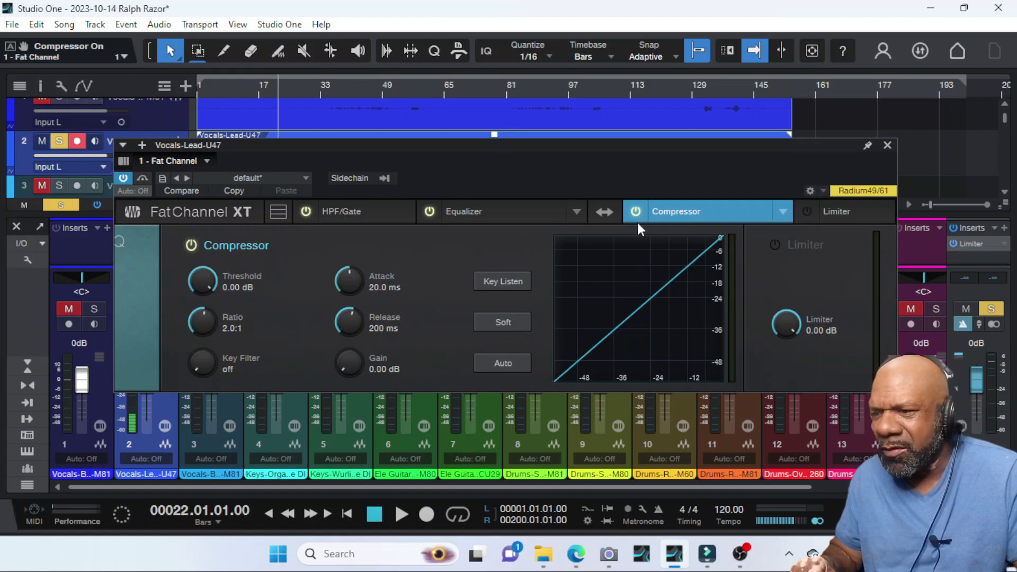
# - Preview the Passive and Standard equalizer models, restore the Vintage model, and return to the compressor settings
pyautogui.click(531, 214)
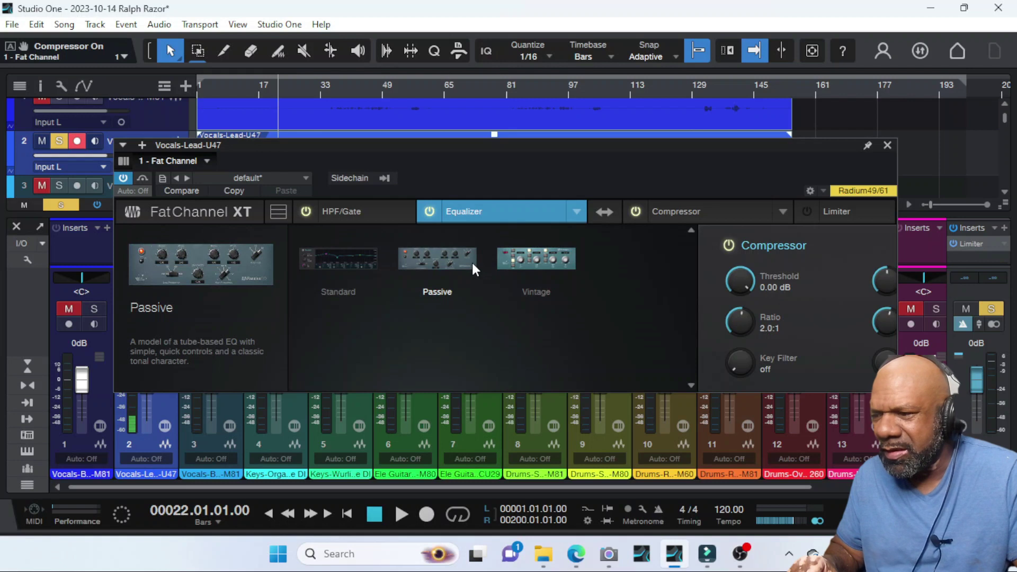
pyautogui.click(468, 262)
pyautogui.click(579, 215)
pyautogui.click(323, 262)
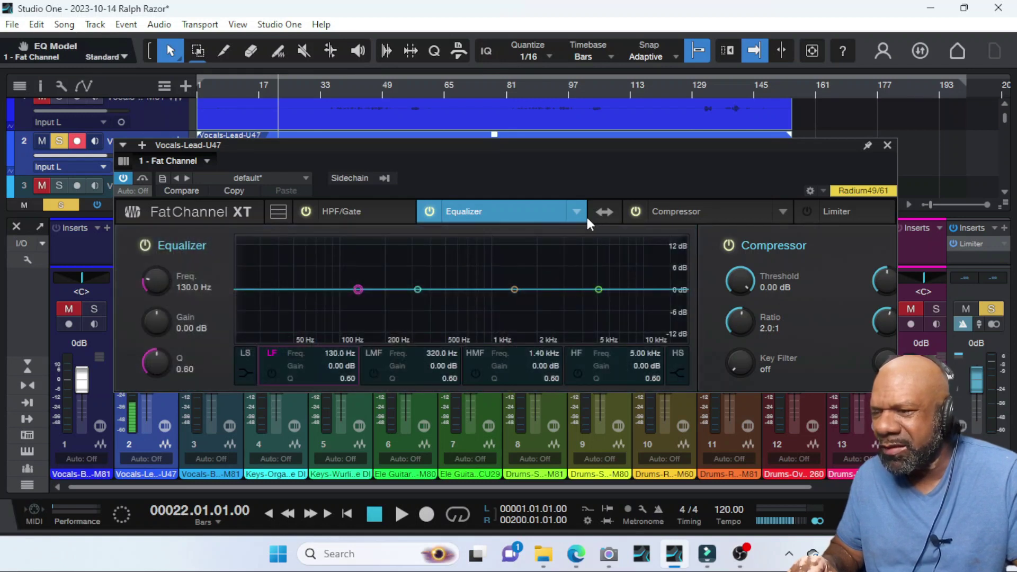
pyautogui.click(583, 216)
pyautogui.click(547, 256)
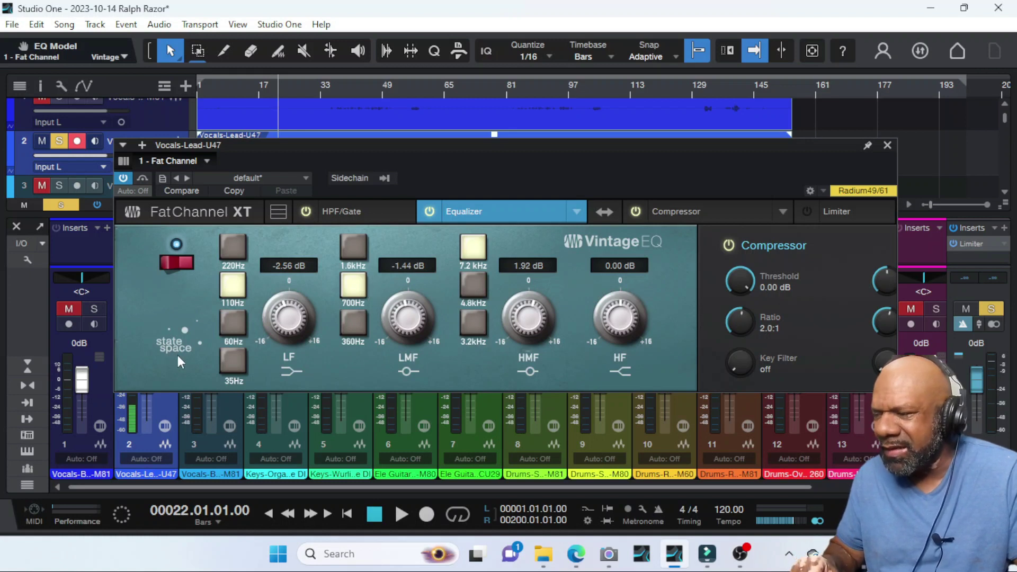
pyautogui.click(678, 211)
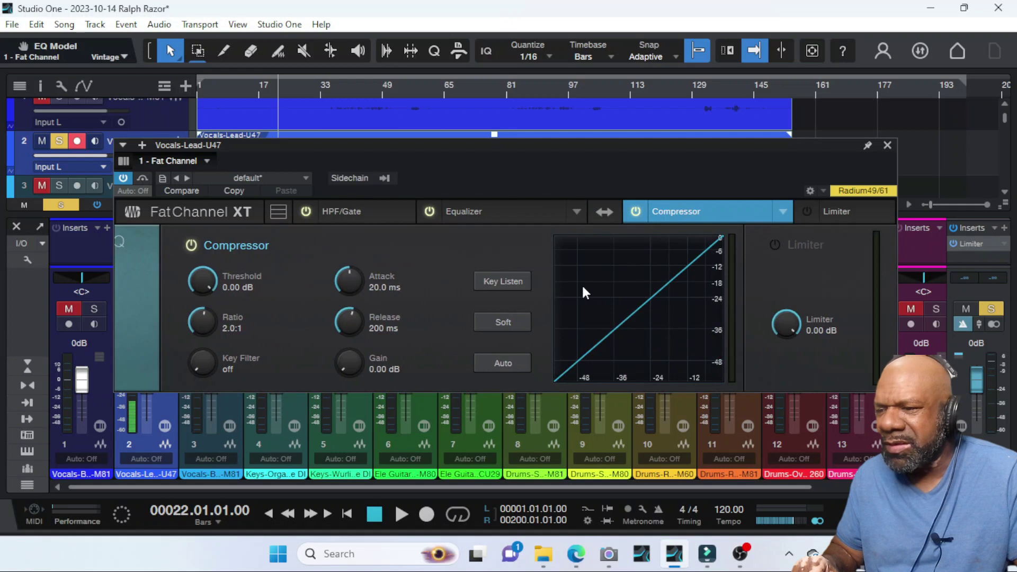
# - Compare the Standard compressor with the other available models and load the Tube model
pyautogui.click(782, 212)
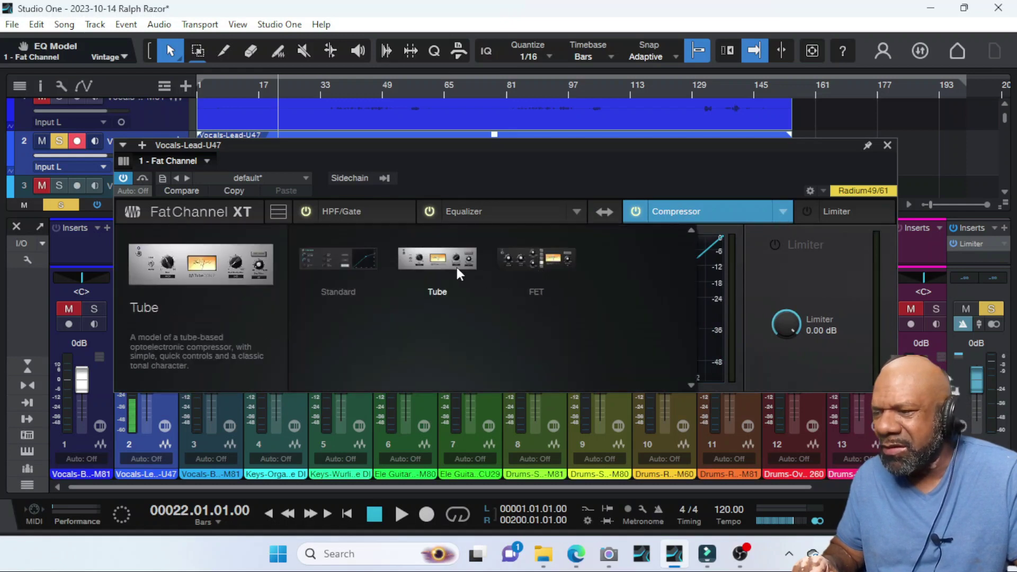
pyautogui.click(339, 269)
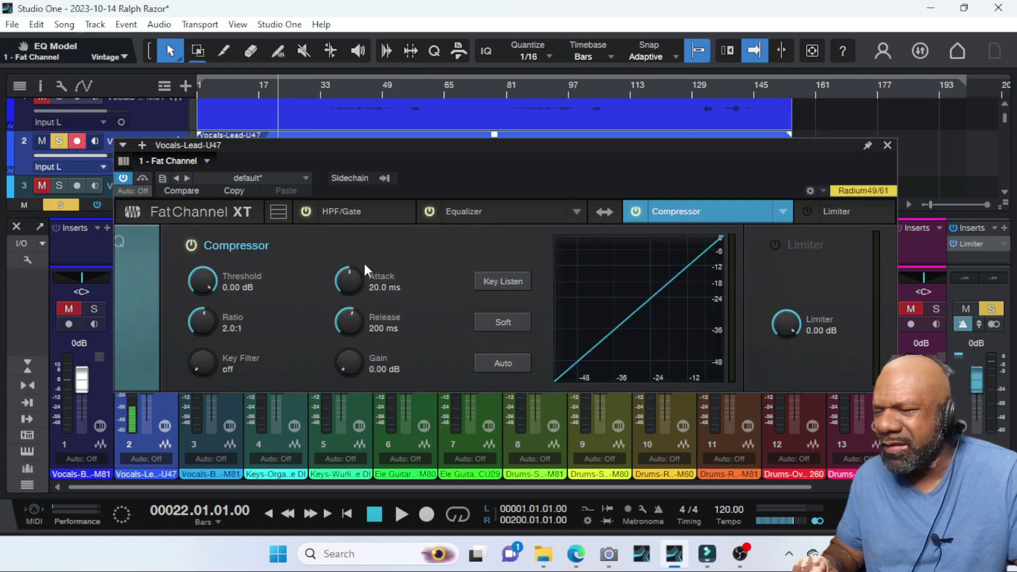
pyautogui.click(788, 213)
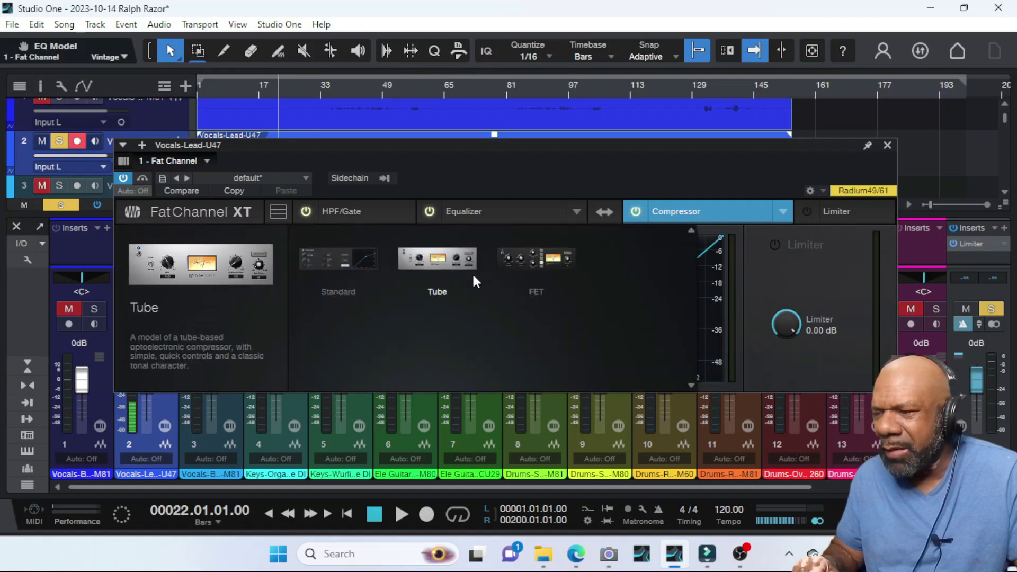
pyautogui.click(456, 263)
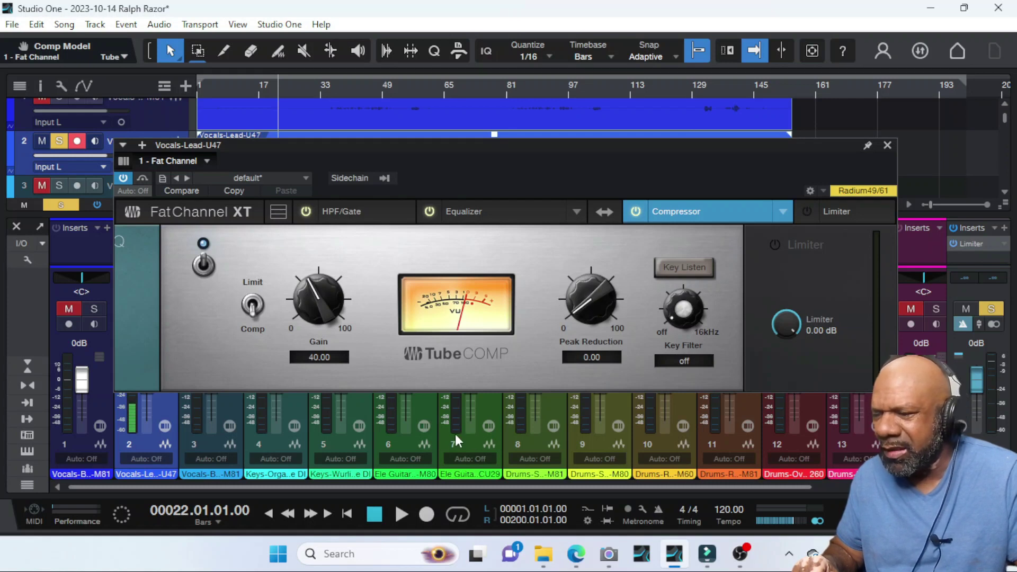
# - Audition the vocal and raise the Tube compressor's Peak Reduction to 31.50
pyautogui.click(399, 517)
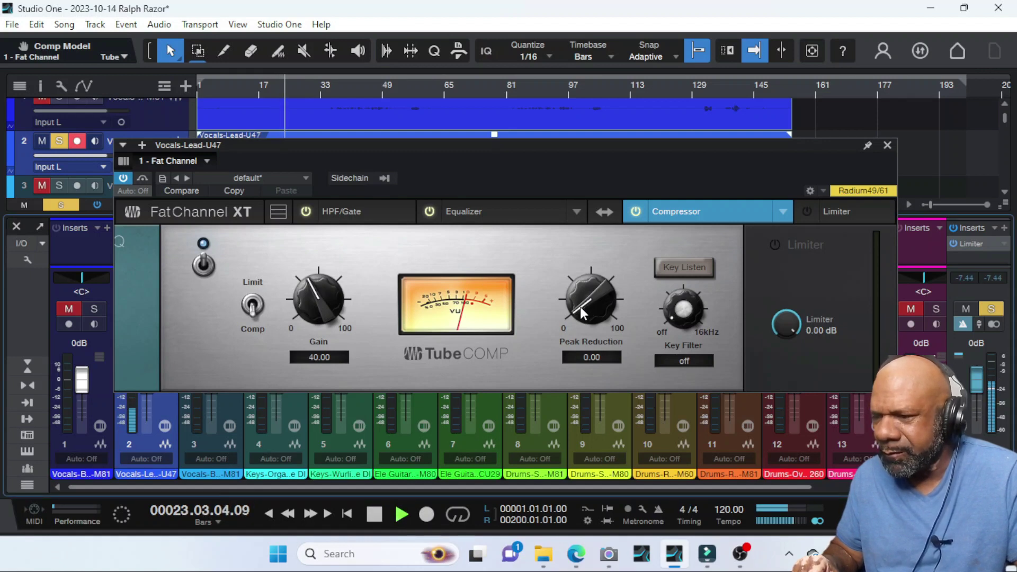
pyautogui.press('space')
pyautogui.moveTo(574, 308); pyautogui.dragTo(570, 270)
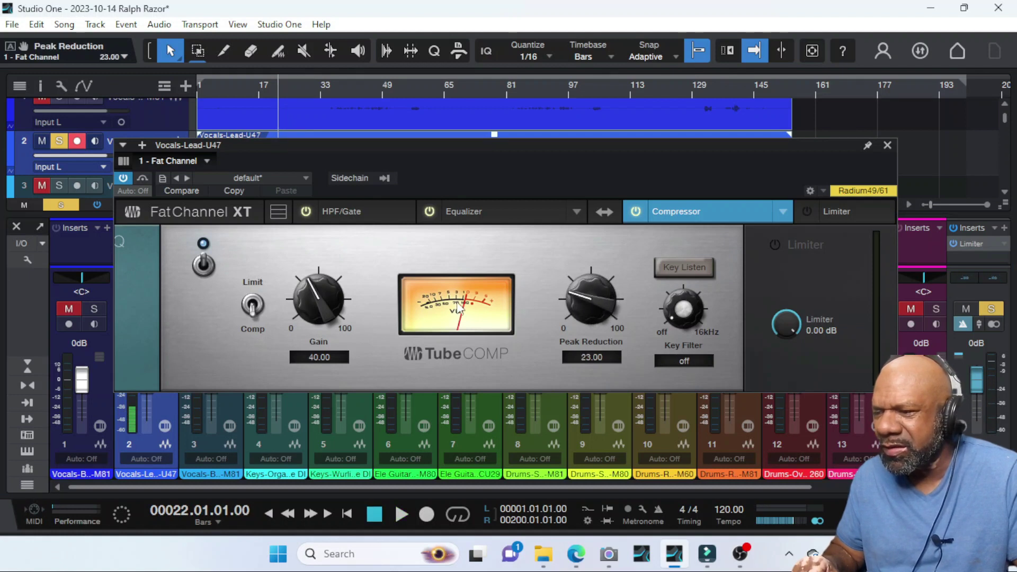
pyautogui.press('space')
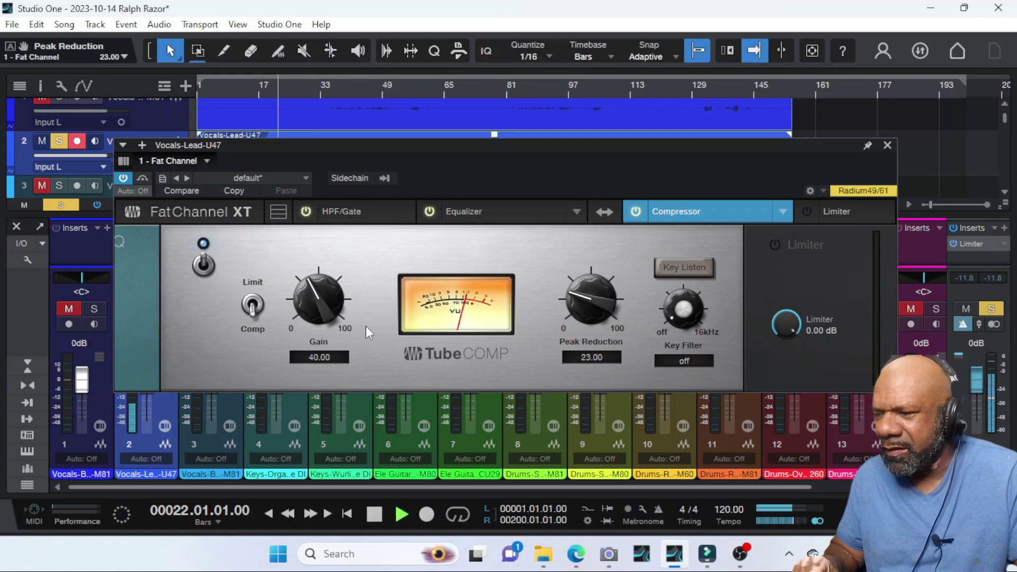
pyautogui.moveTo(589, 294); pyautogui.dragTo(579, 283)
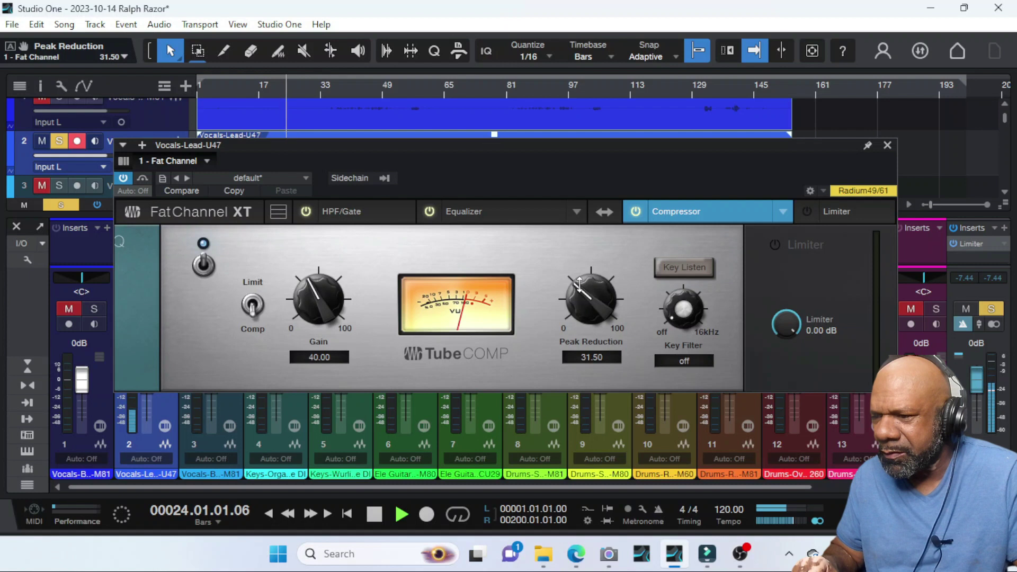
pyautogui.press('space')
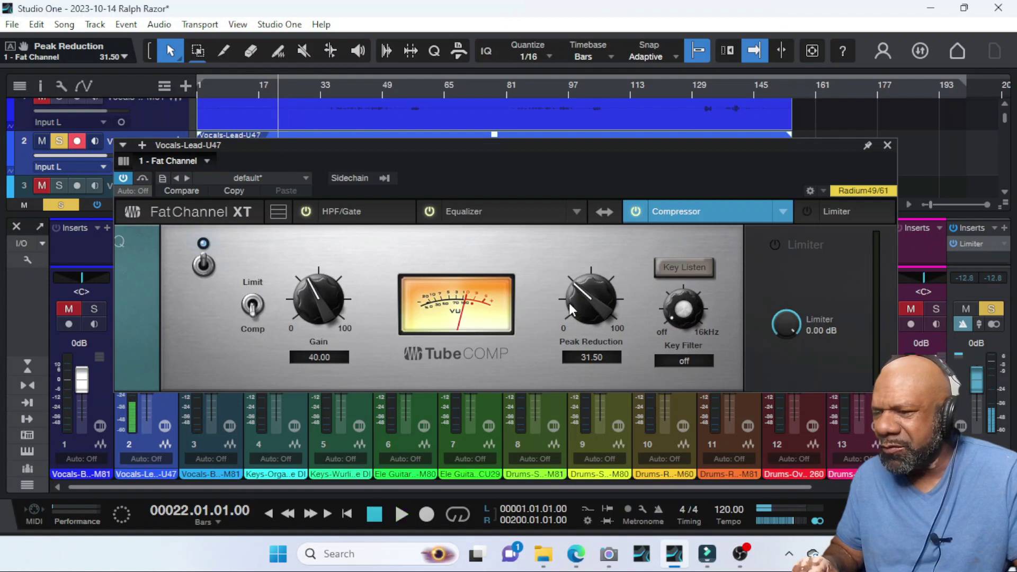
# - While the vocal plays, set the Tube compressor's Gain to 63.50 and its Peak Reduction to 38.50
pyautogui.moveTo(306, 306); pyautogui.dragTo(309, 283)
pyautogui.press('space')
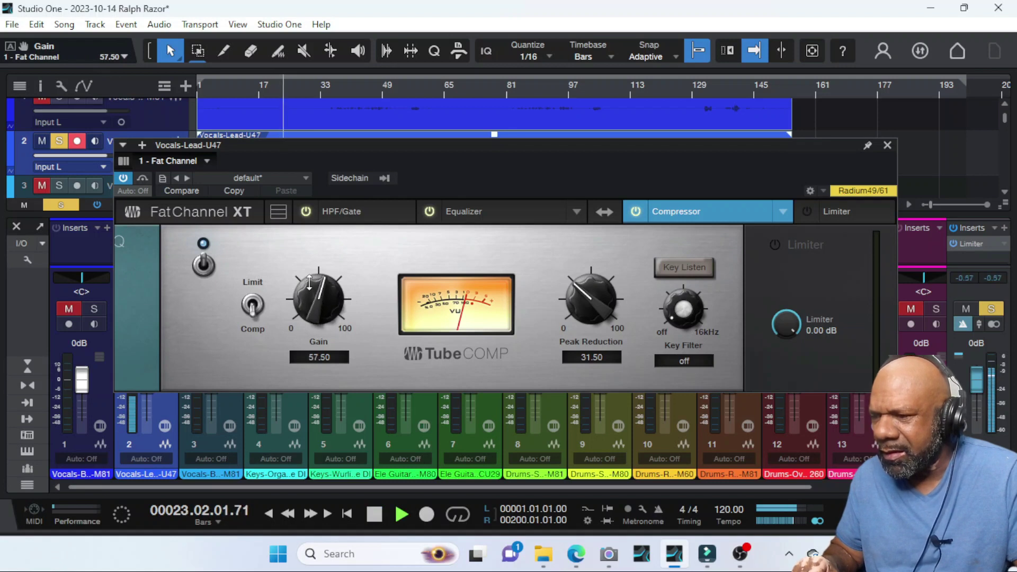
pyautogui.moveTo(586, 310); pyautogui.dragTo(582, 289)
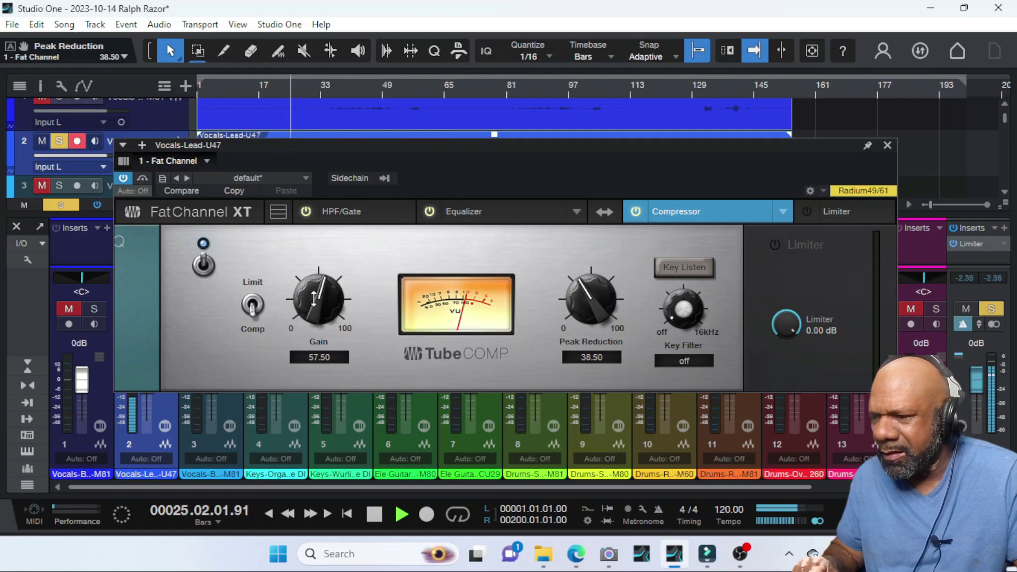
pyautogui.moveTo(318, 302); pyautogui.dragTo(313, 290)
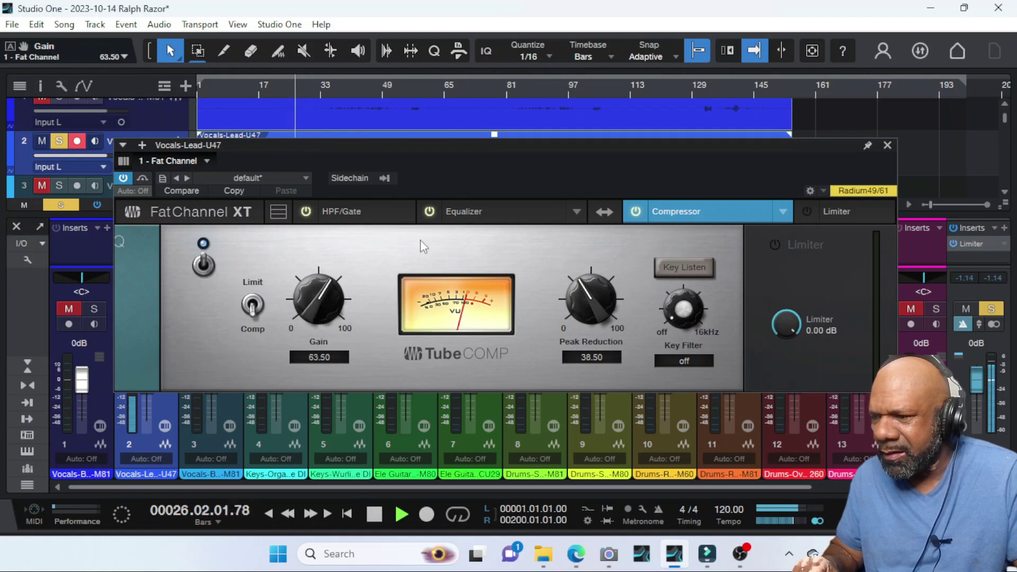
# - Test stronger Tube compression by ear, ending with Gain at 51.50 and Peak Reduction at 46.00
pyautogui.moveTo(308, 301); pyautogui.dragTo(315, 268)
pyautogui.moveTo(570, 292); pyautogui.dragTo(573, 254)
pyautogui.moveTo(585, 289); pyautogui.dragTo(572, 300)
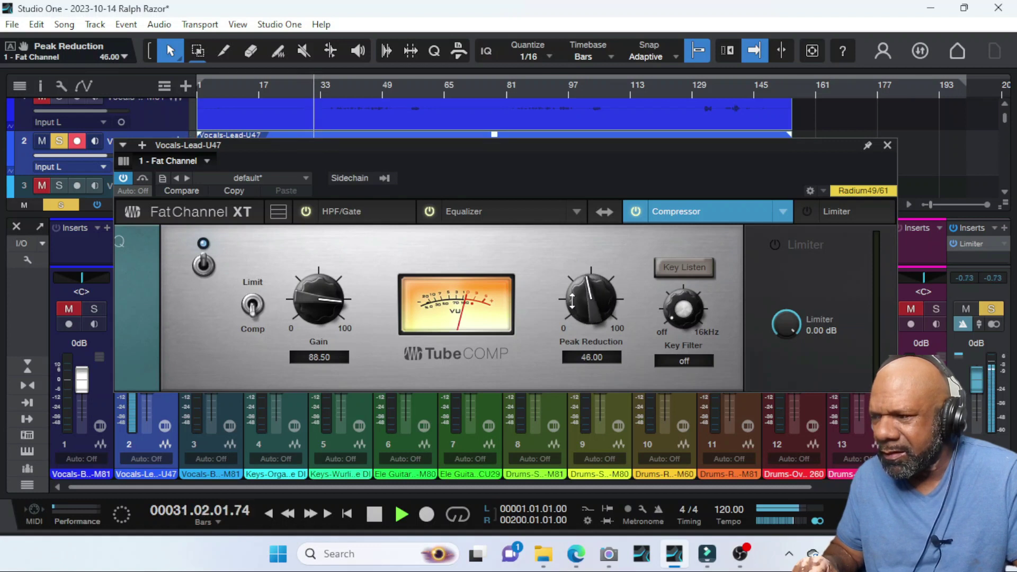
pyautogui.moveTo(350, 307); pyautogui.dragTo(355, 339)
pyautogui.press('space')
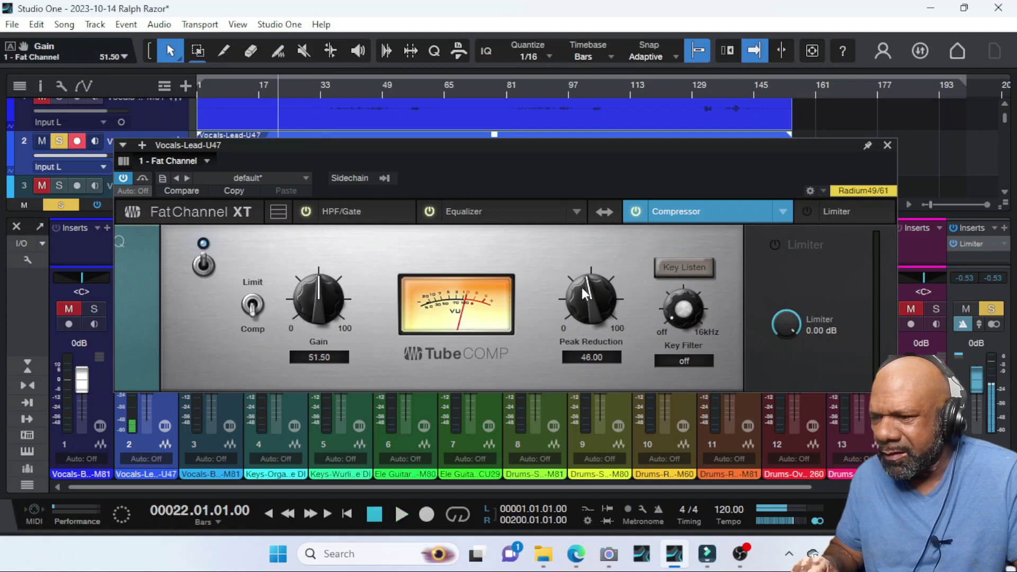
# - Replay the vocal and adjust the Tube compressor to a Gain of 65.00 and a Peak Reduction of 47.00
pyautogui.press('space')
pyautogui.moveTo(593, 294); pyautogui.dragTo(559, 331)
pyautogui.moveTo(319, 318); pyautogui.dragTo(313, 296)
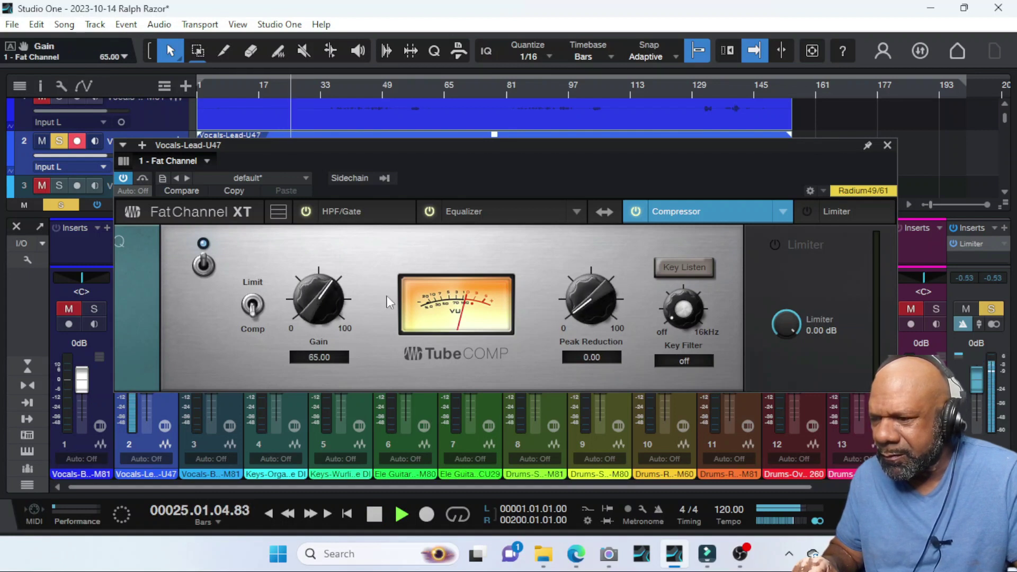
pyautogui.moveTo(572, 310); pyautogui.dragTo(571, 208)
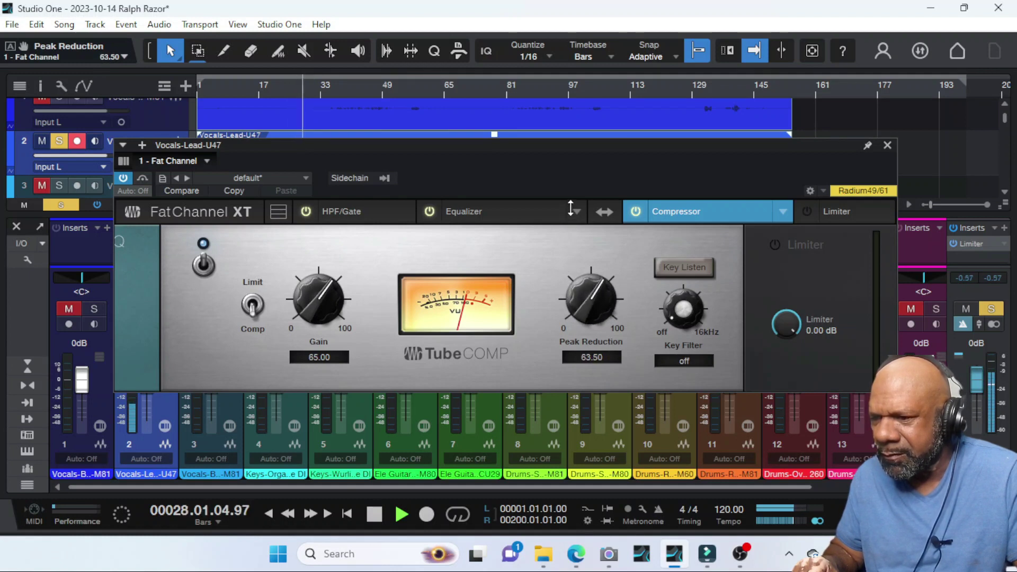
pyautogui.press('space')
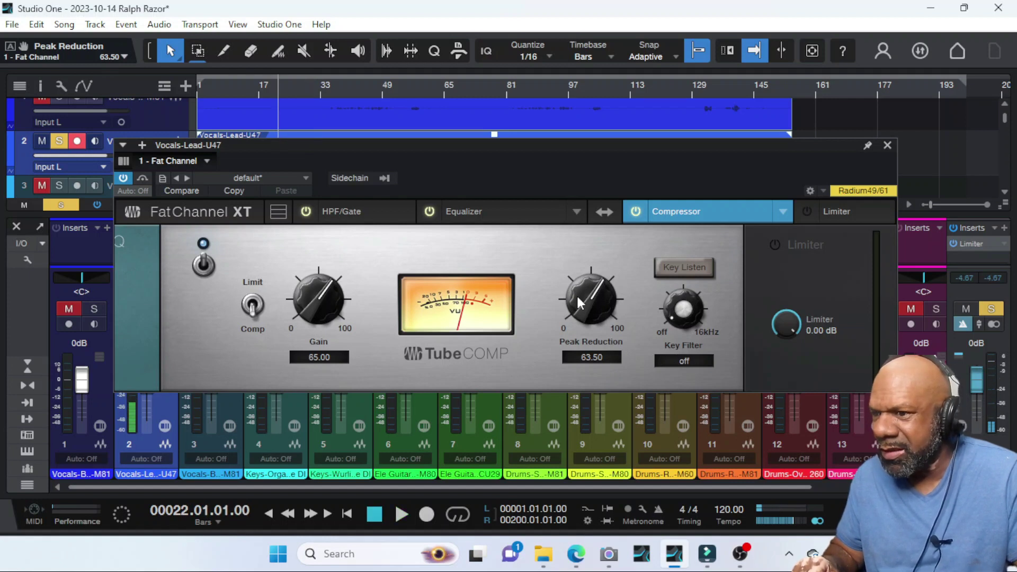
pyautogui.moveTo(578, 299); pyautogui.dragTo(570, 314)
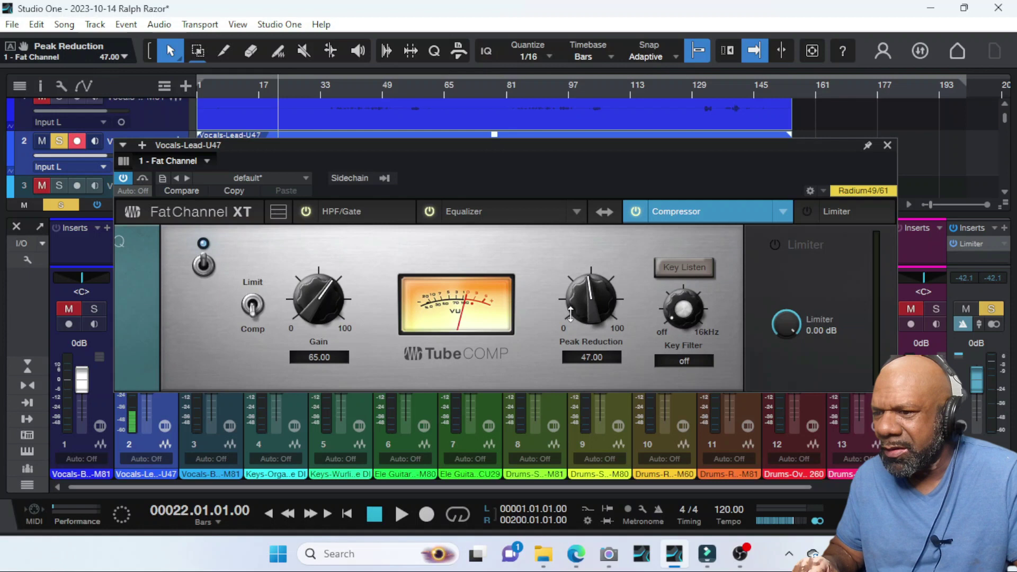
# - Switch the compressor to the FET model and, during playback, set its input to -19.48 dB and output to -16.80 dB
pyautogui.click(779, 212)
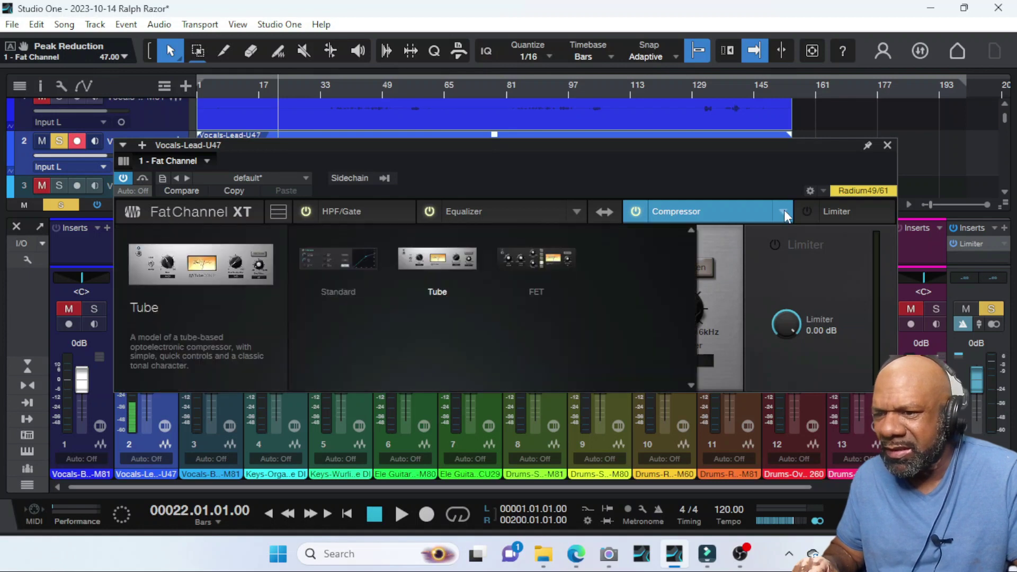
pyautogui.click(562, 258)
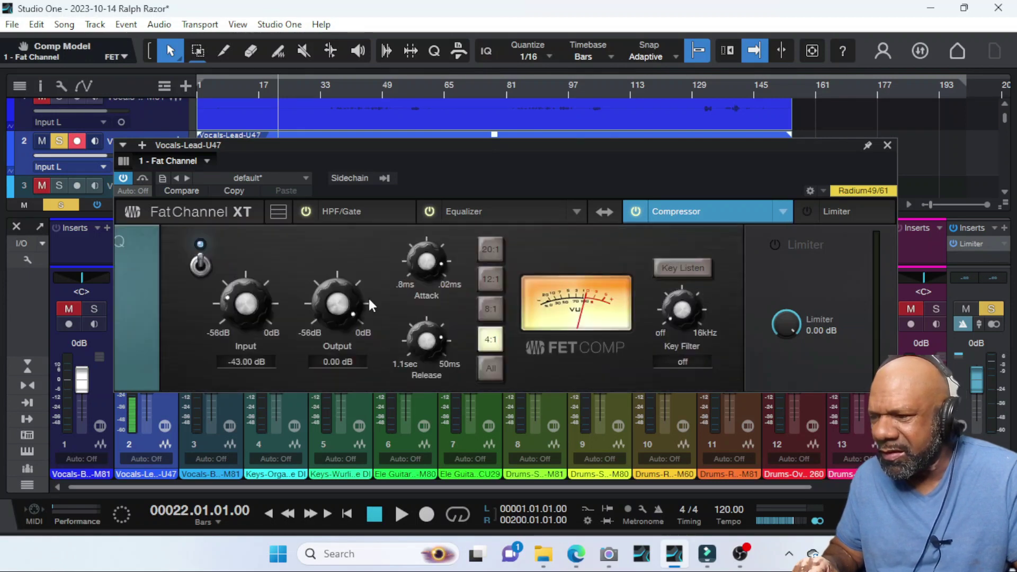
pyautogui.press('space')
pyautogui.moveTo(325, 301); pyautogui.dragTo(311, 333)
pyautogui.moveTo(233, 317); pyautogui.dragTo(228, 248)
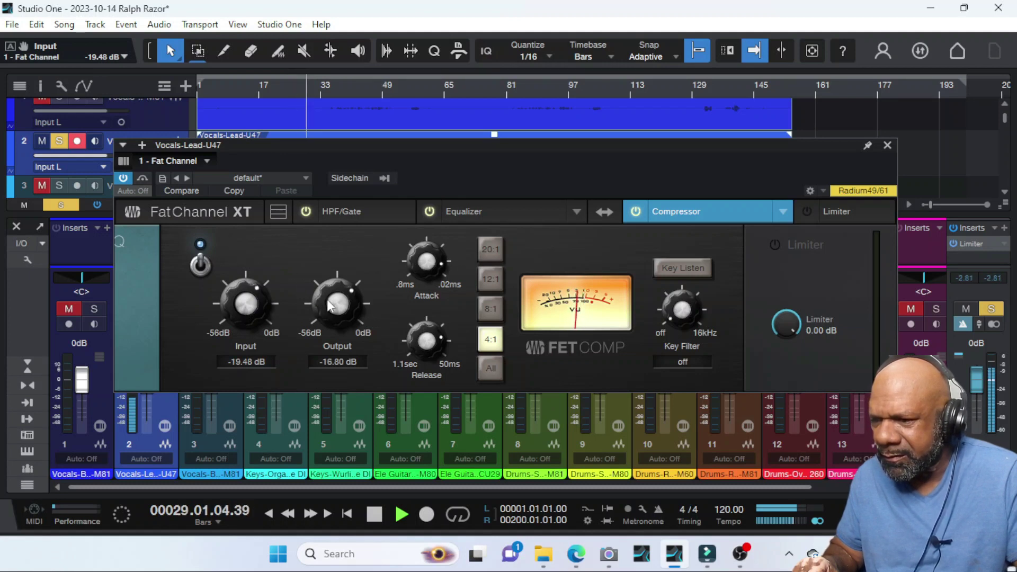
pyautogui.press('space')
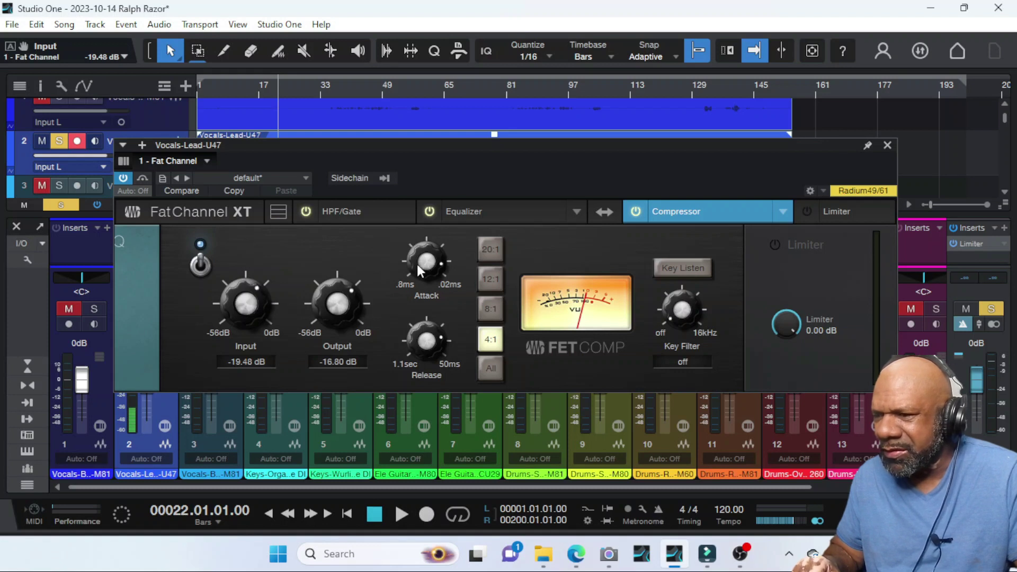
# - Replay the compressed vocal on its own, then unsolo the lead vocal channel and listen to it in the full mix
pyautogui.press('space')
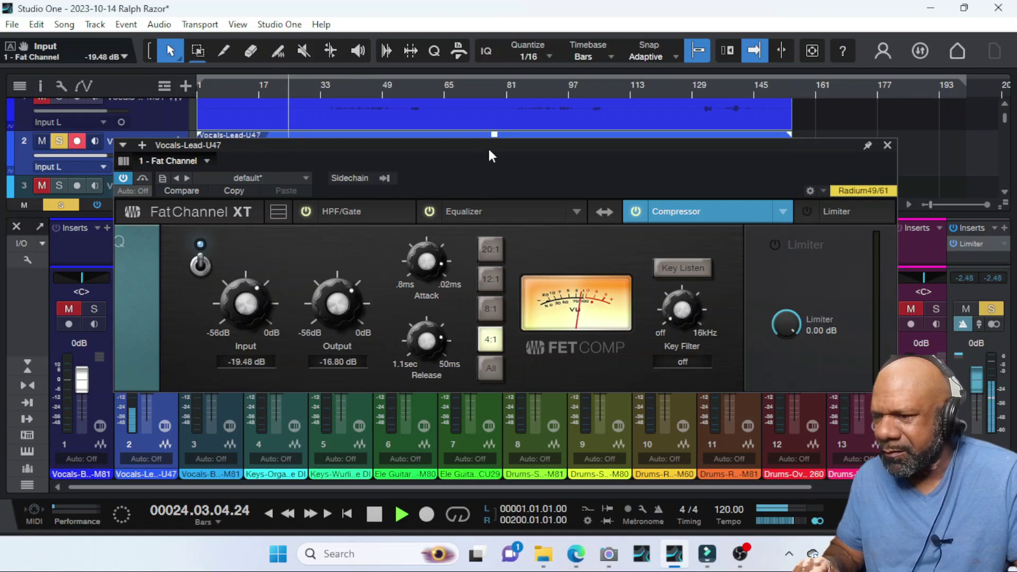
pyautogui.press('space')
pyautogui.moveTo(485, 147); pyautogui.dragTo(614, 148)
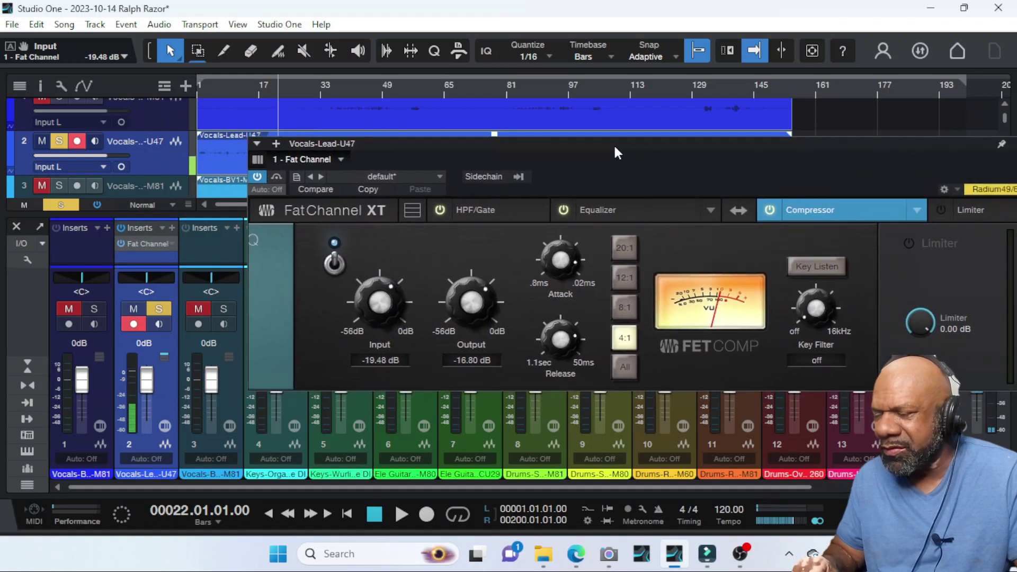
pyautogui.click(161, 311)
pyautogui.press('space')
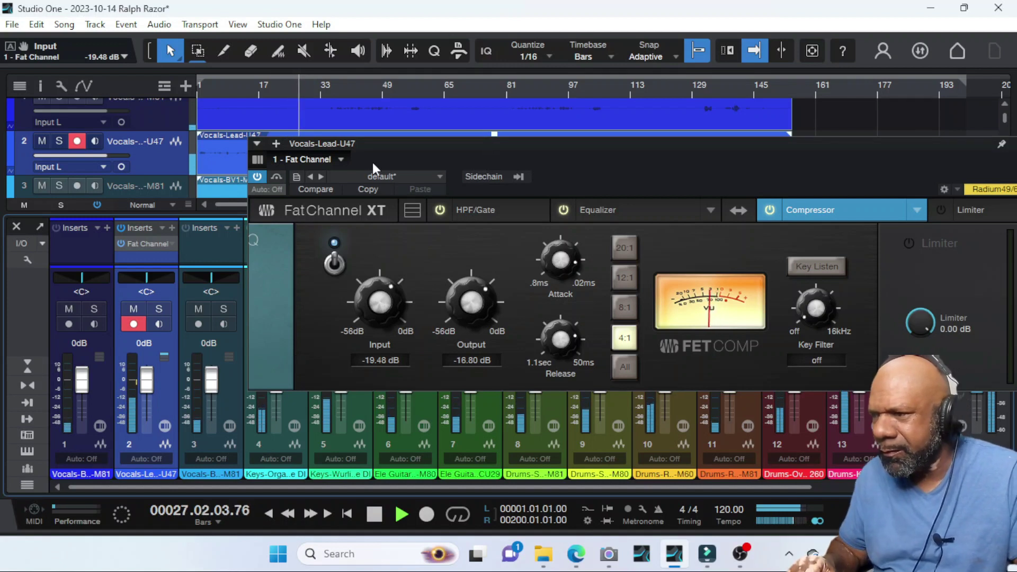
pyautogui.press('space')
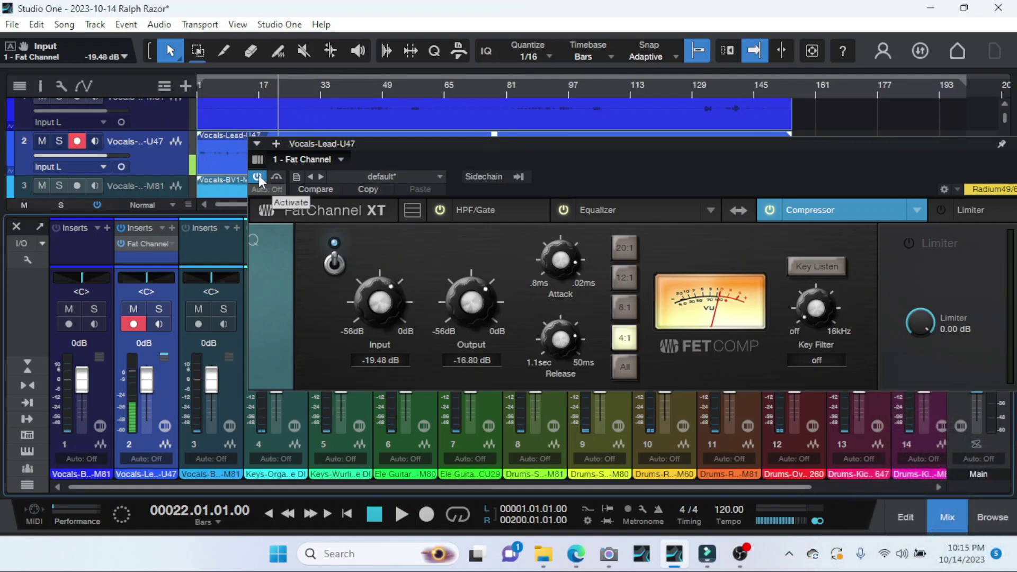
# - Bypass and reactivate the Fat Channel during playback to compare the dry and processed vocal within the mix
pyautogui.press('space')
pyautogui.press('space')
pyautogui.click(259, 177)
pyautogui.press('space')
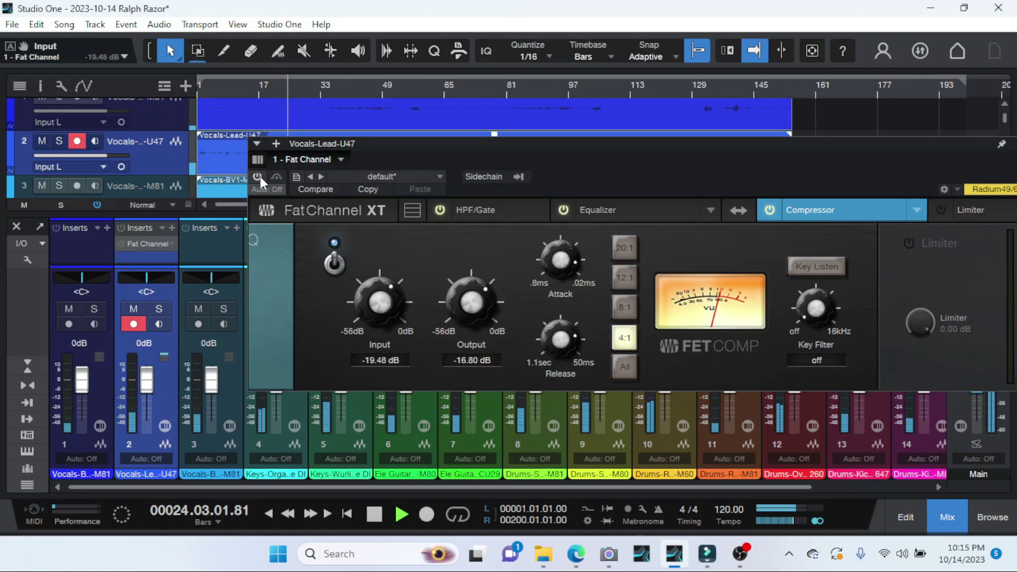
pyautogui.click(258, 176)
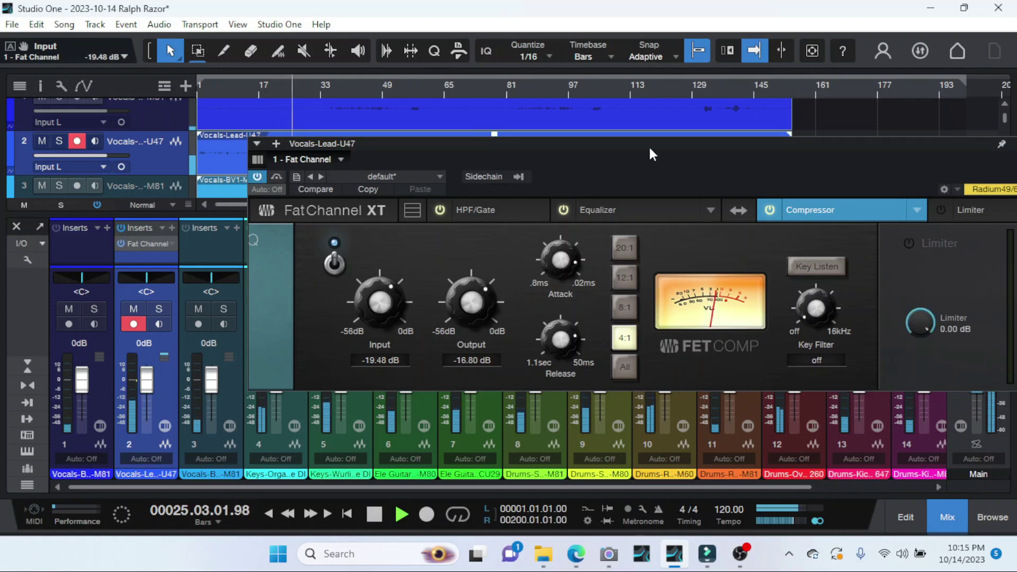
pyautogui.moveTo(653, 144); pyautogui.dragTo(541, 149)
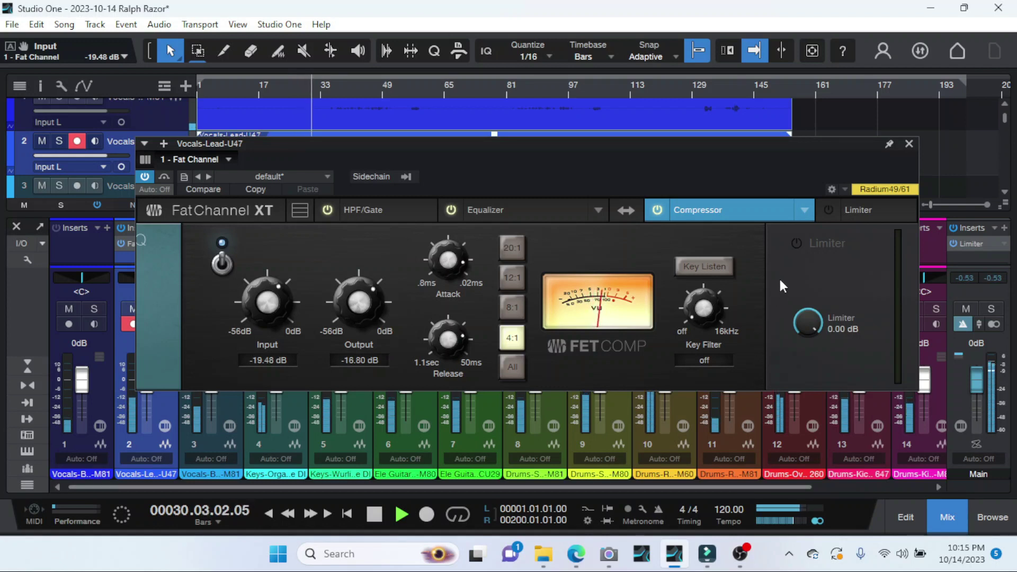
pyautogui.press('space')
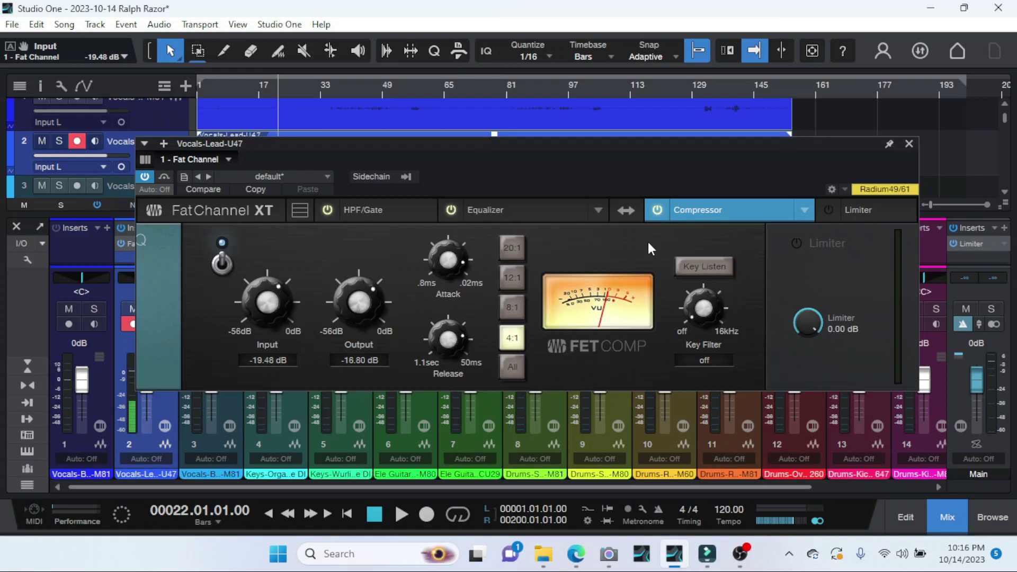
# - Turn on the Fat Channel's limiter and play the full mix with the mixer faders uncovered
pyautogui.click(797, 242)
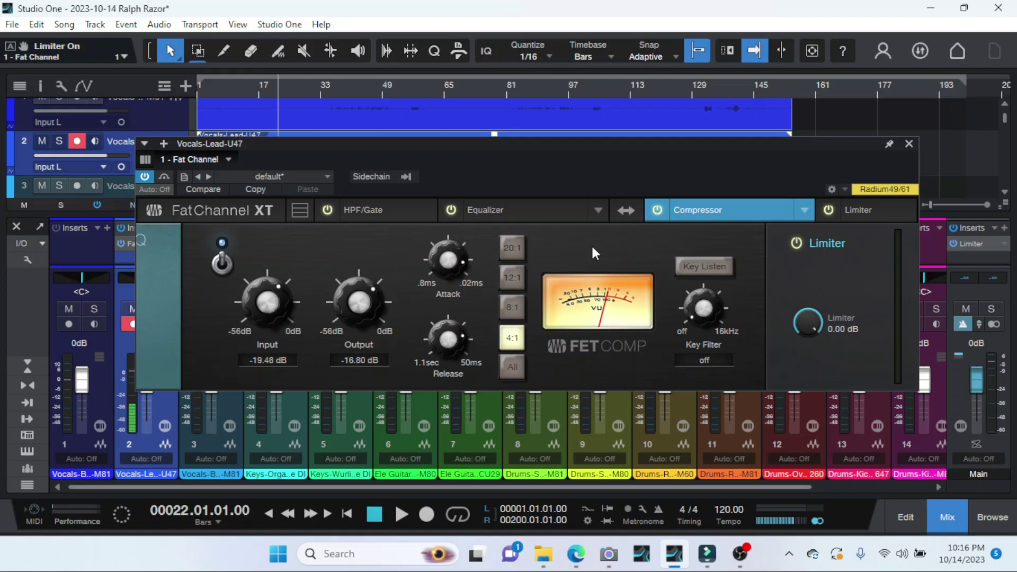
pyautogui.press('space')
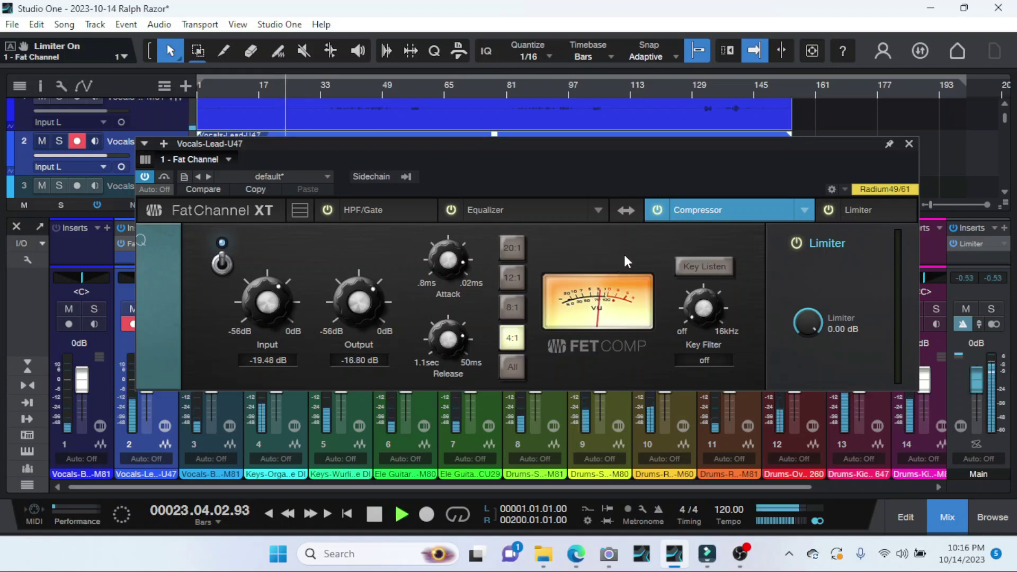
pyautogui.press('space')
pyautogui.click(872, 211)
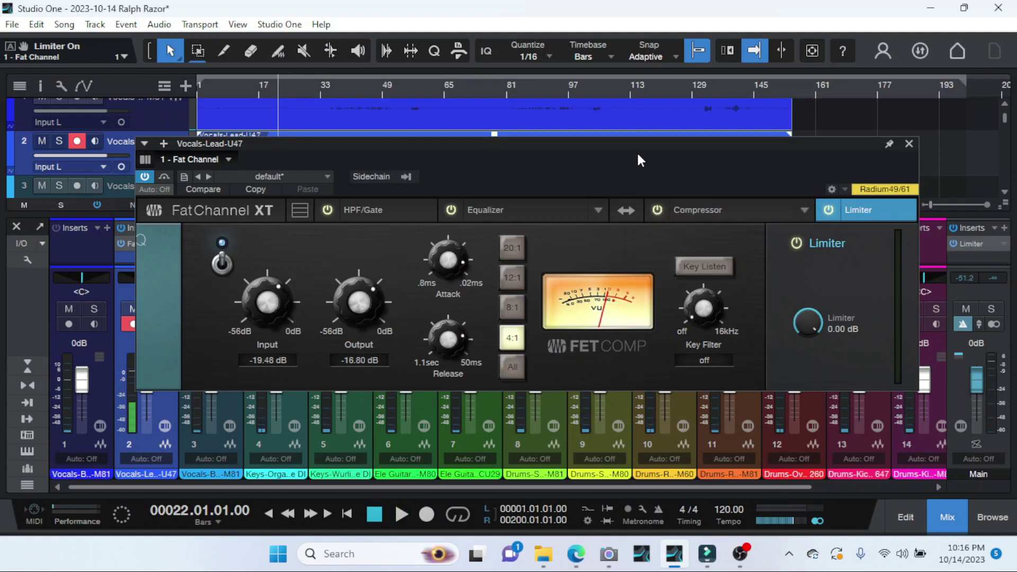
pyautogui.moveTo(634, 149); pyautogui.dragTo(611, 26)
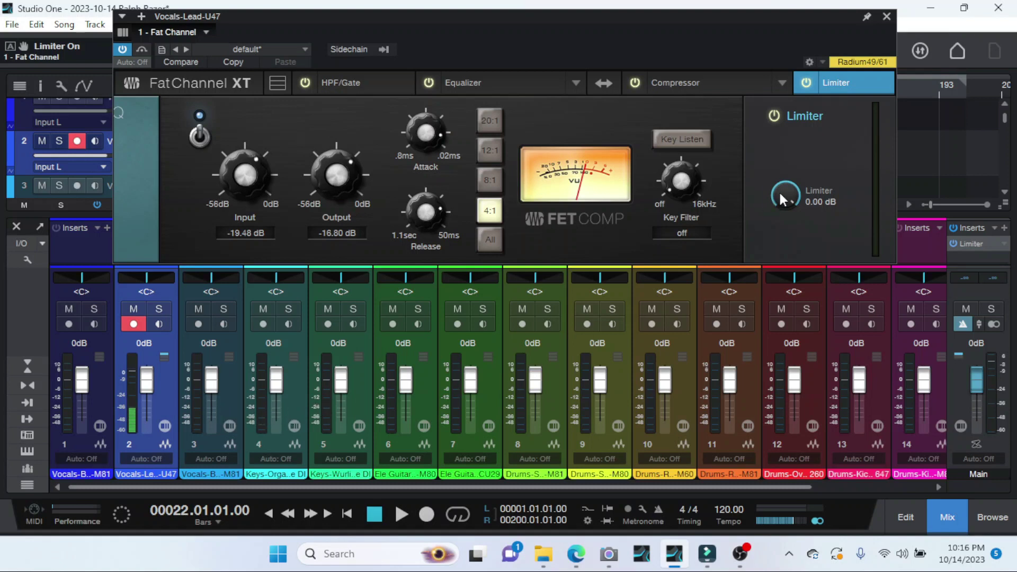
pyautogui.press('space')
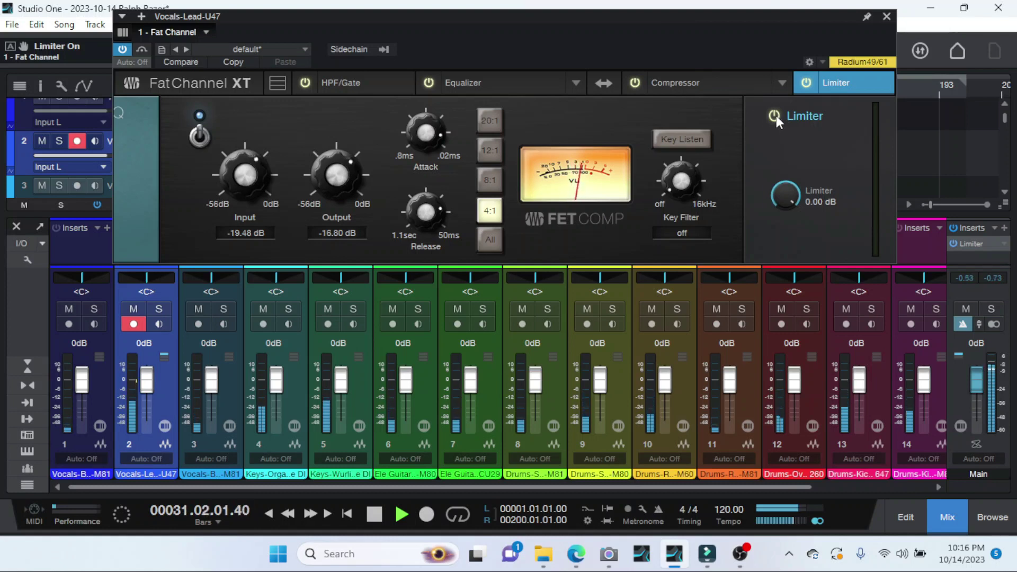
# - Replay the full mix with the Fat Channel's limiter on, and turn the limiter off to play the mix without it
pyautogui.press('space')
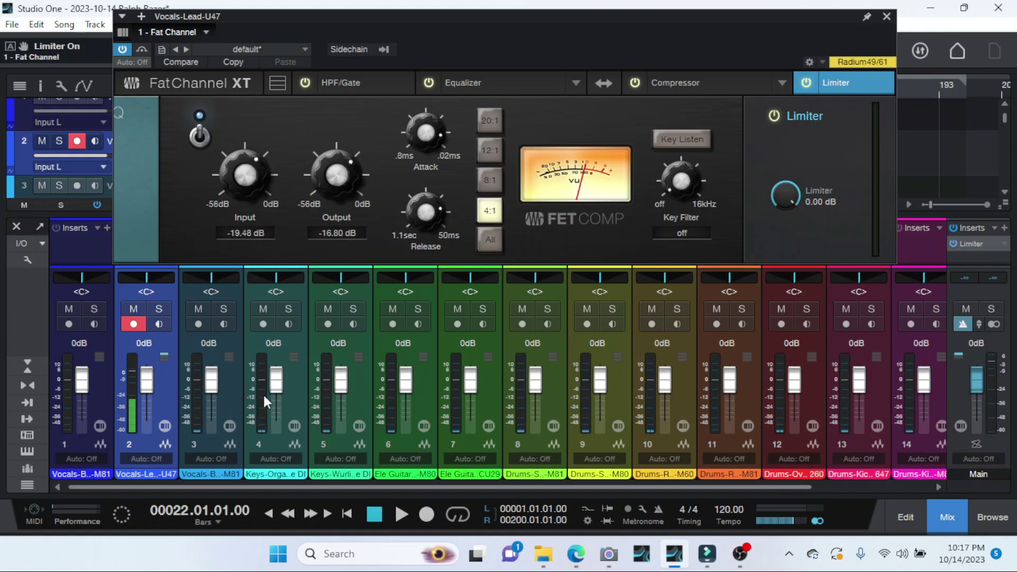
pyautogui.press('space')
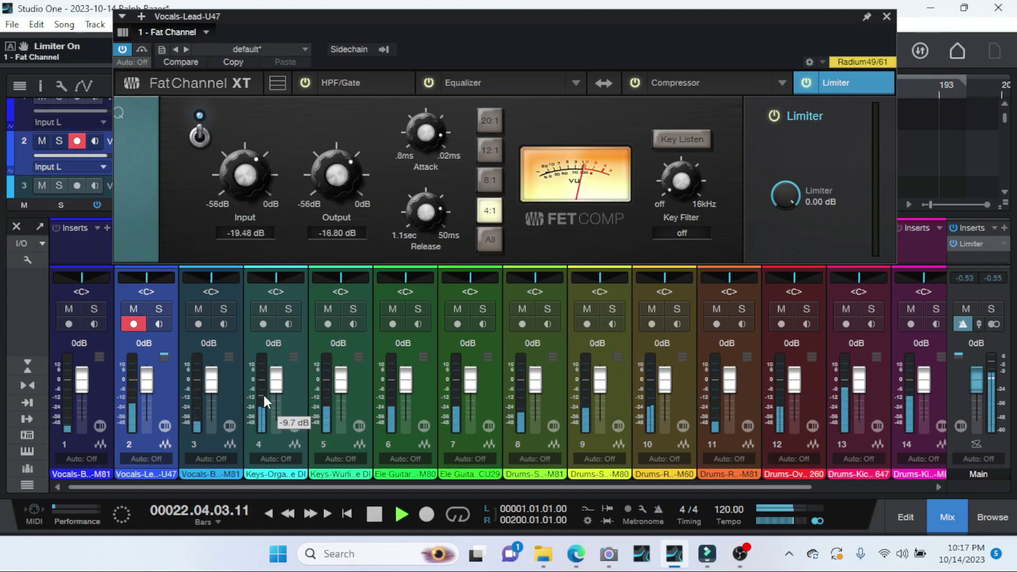
pyautogui.press('space')
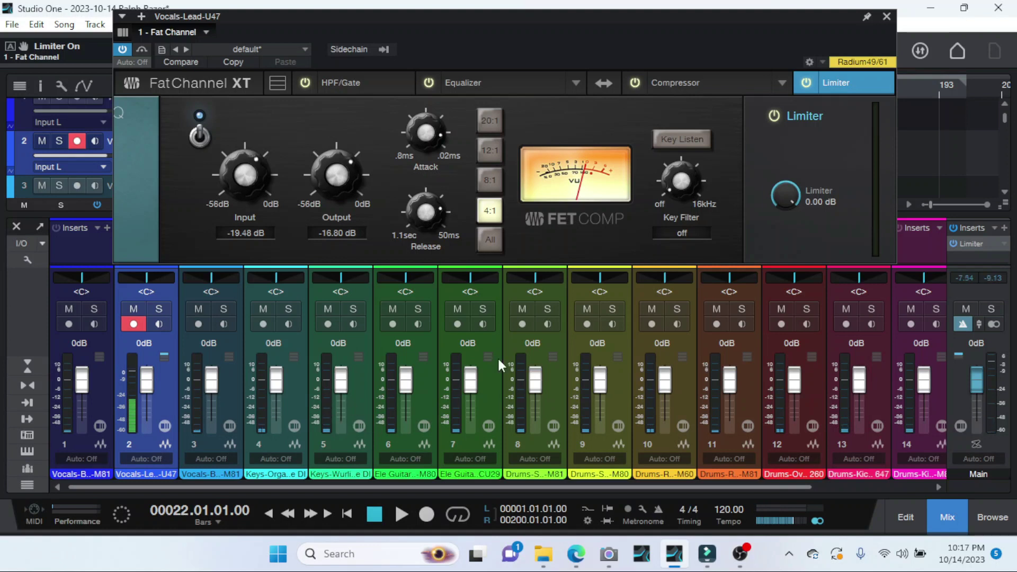
pyautogui.click(774, 116)
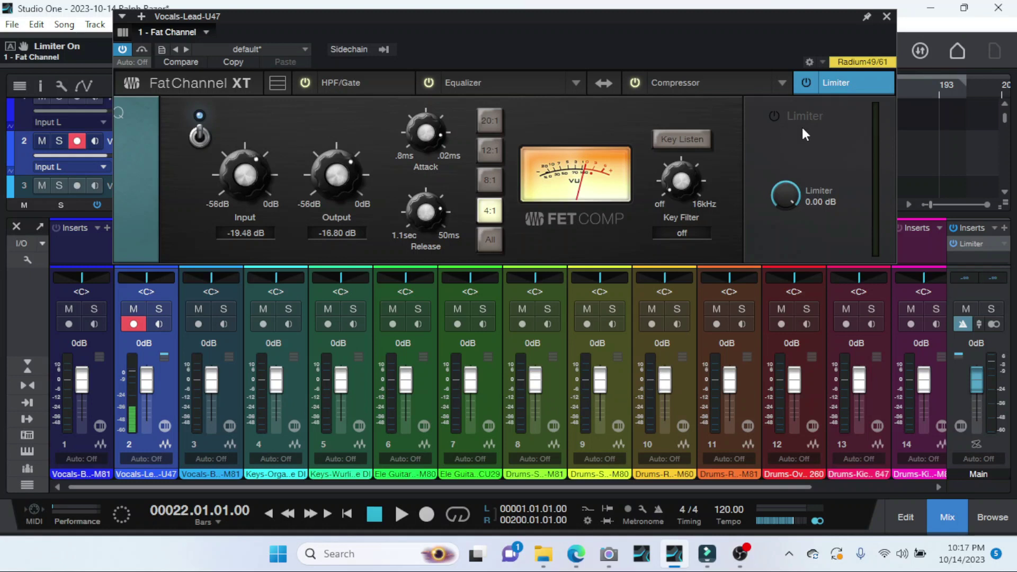
pyautogui.press('space')
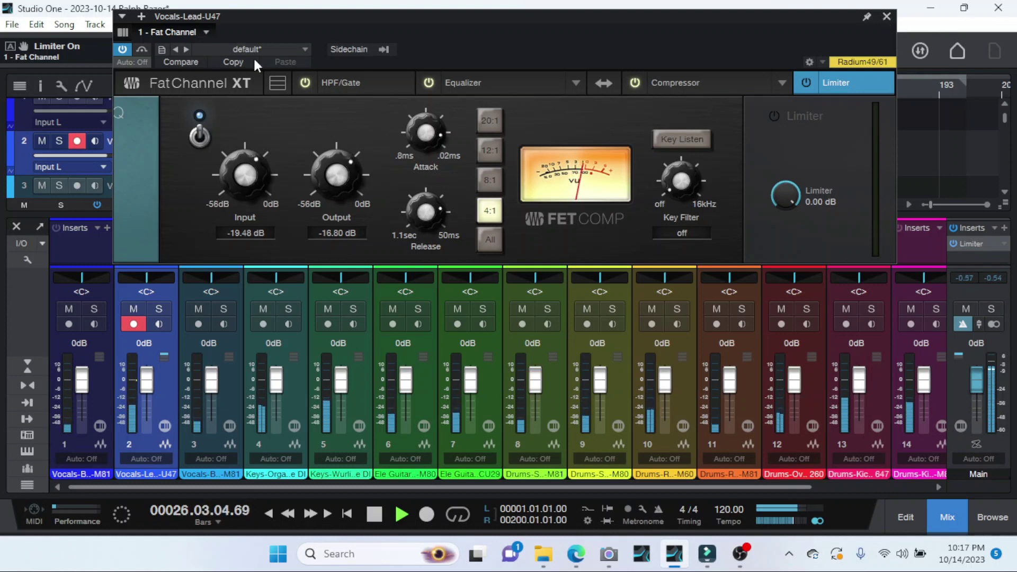
# - Compare the mix with the Fat Channel bypassed and reactivated during playback, and replay it with the processing active
pyautogui.click(126, 49)
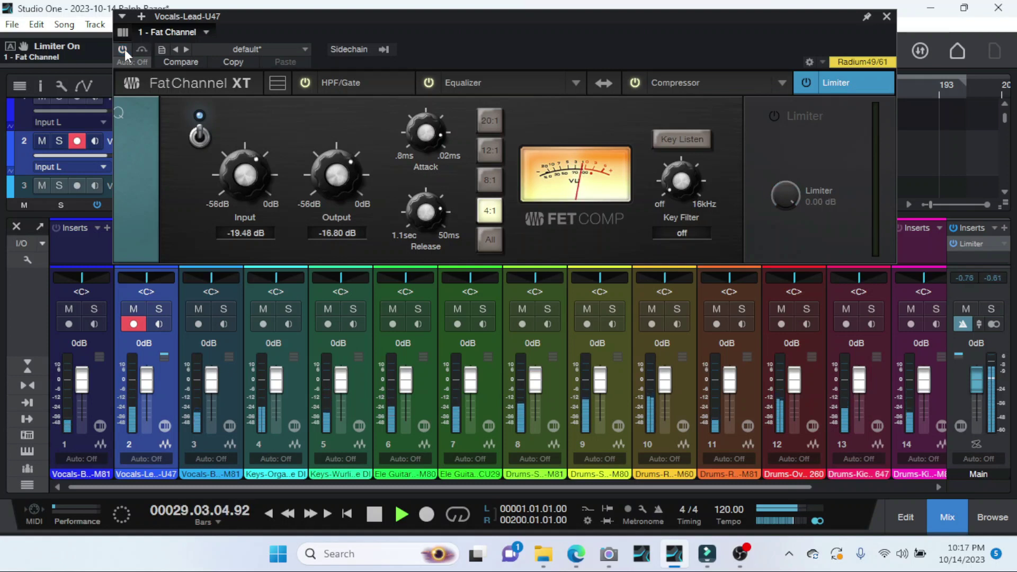
pyautogui.click(125, 49)
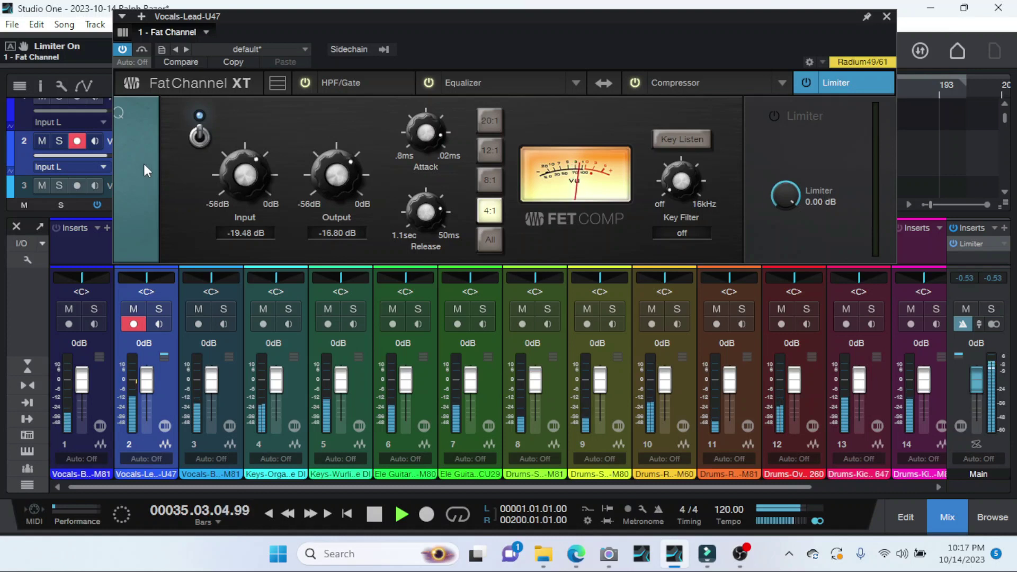
pyautogui.press('space')
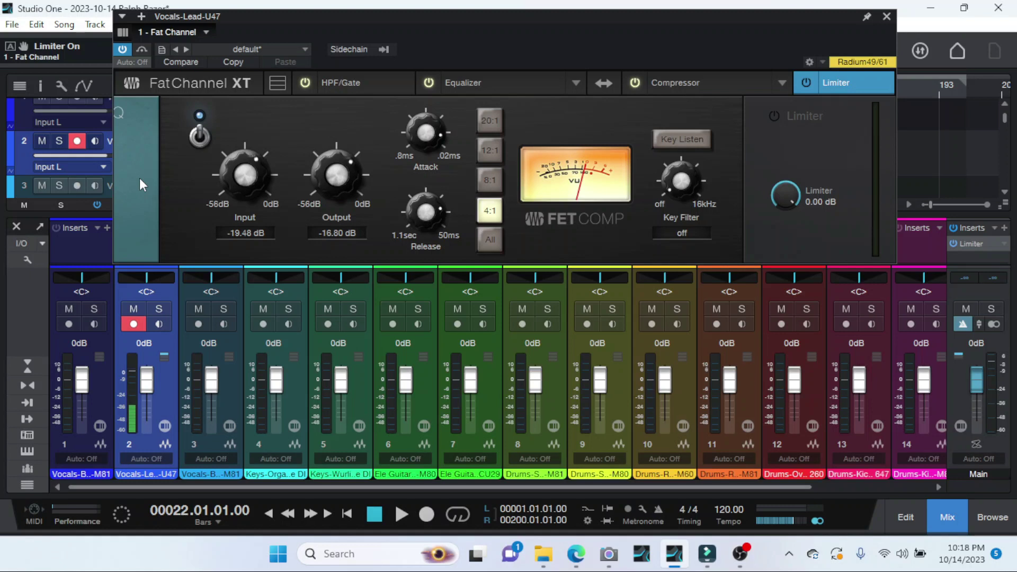
pyautogui.press('space')
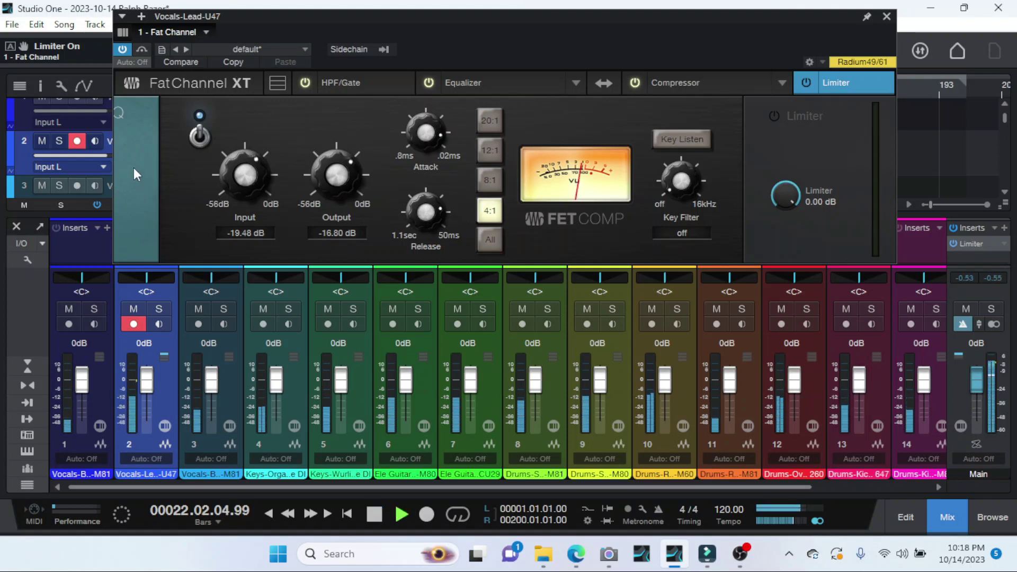